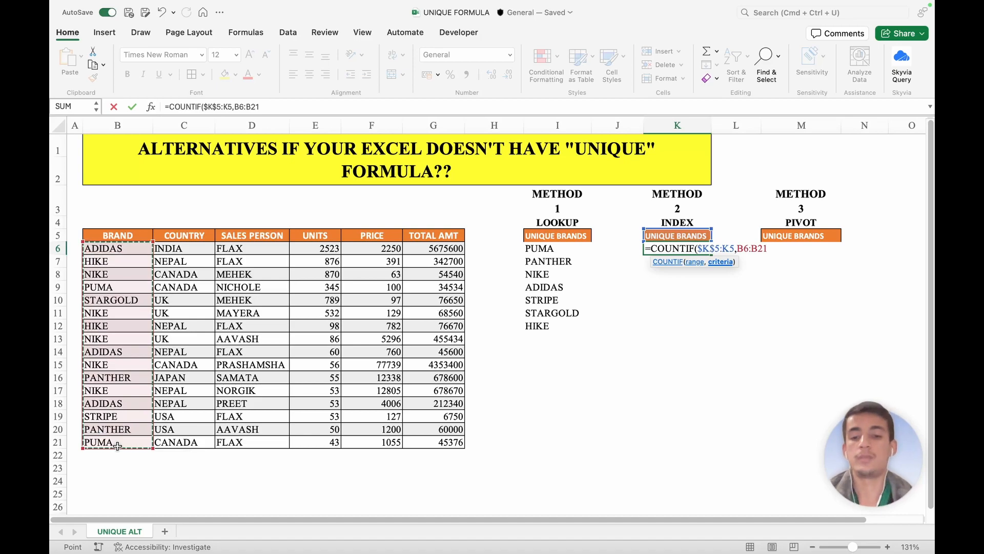
Complete the K6 formula as =COUNTIF($K$5:K5,$B$6:$B$21), making the criteria range absolute.
key(F4)
text())
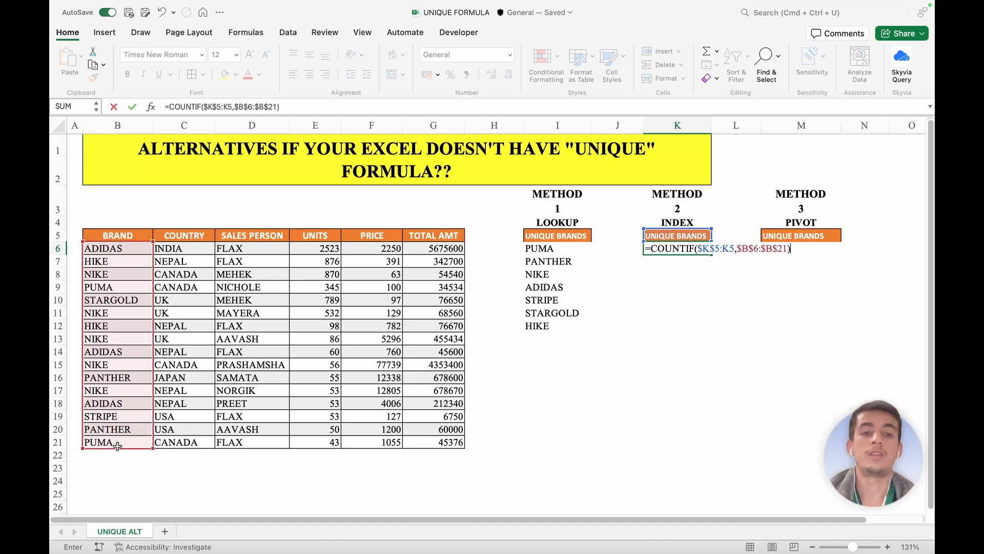
key(ctrl+Return)
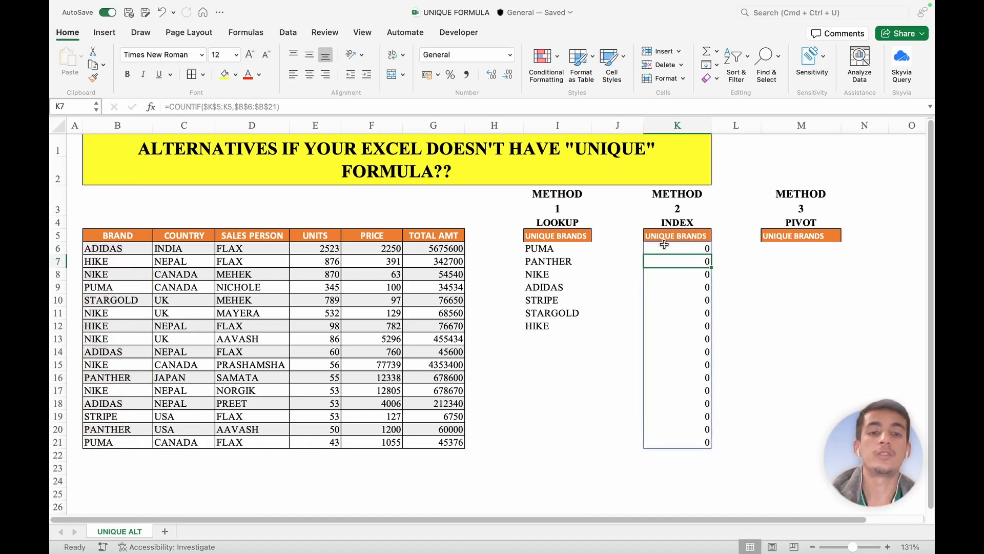
Wrap the COUNTIF formula in K6 in INDEX with row number 0: =INDEX(COUNTIF($K$5:K5,$B$6:$B$21),0).
click(172, 108)
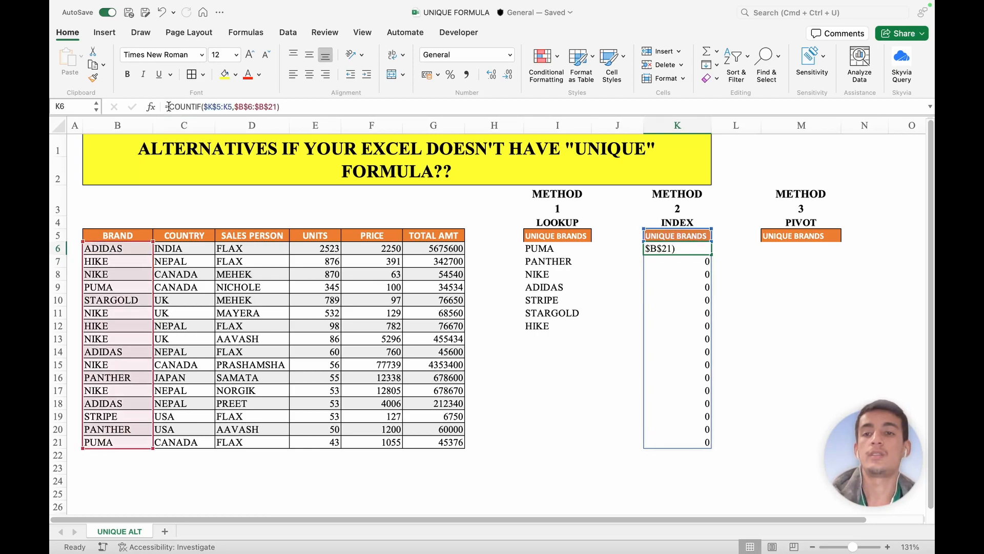
text(ind)
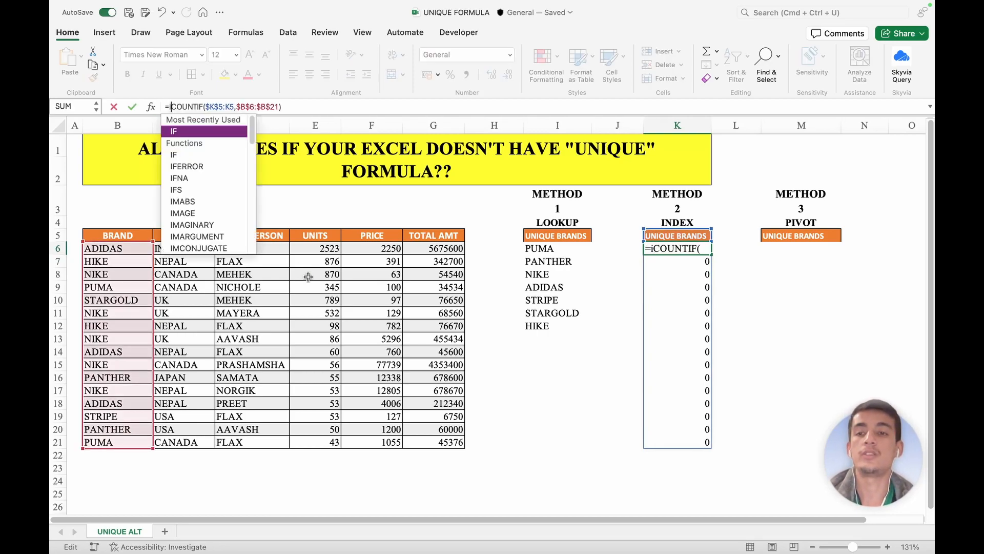
text(ex)
key(Tab)
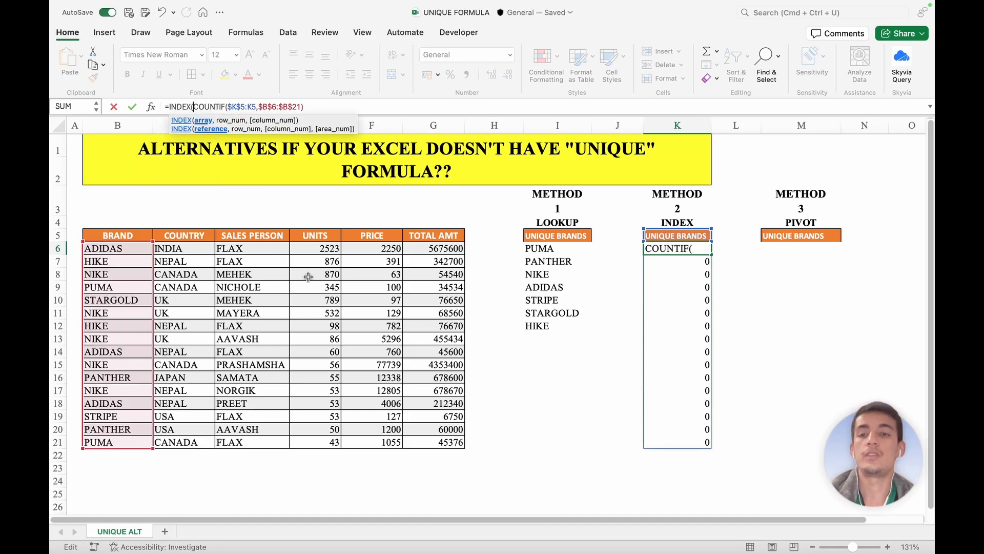
click(322, 103)
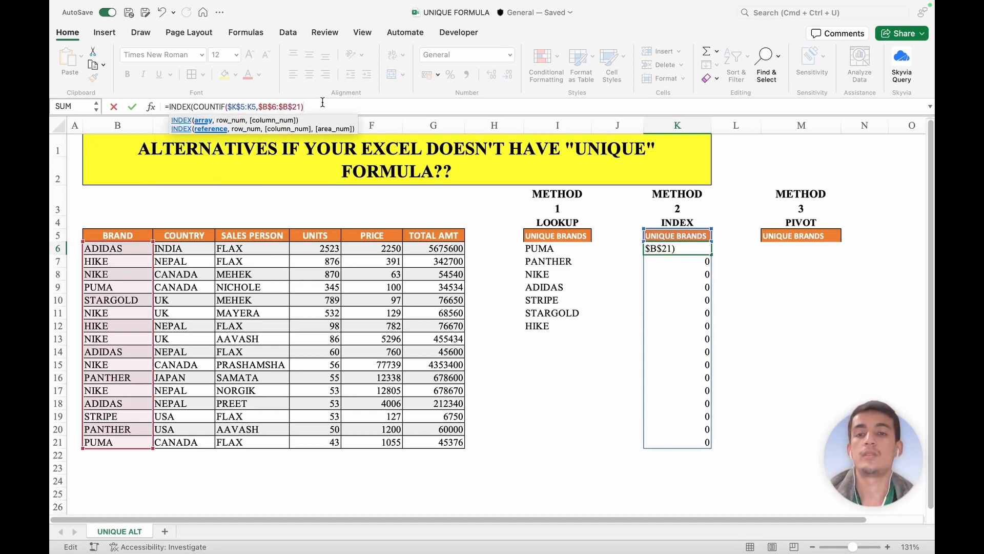
text(,)
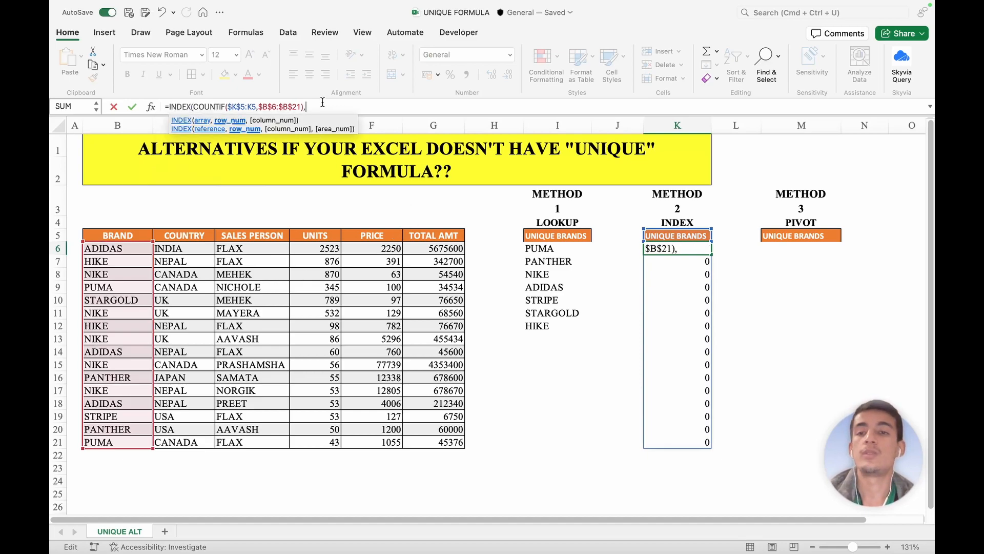
text(0)
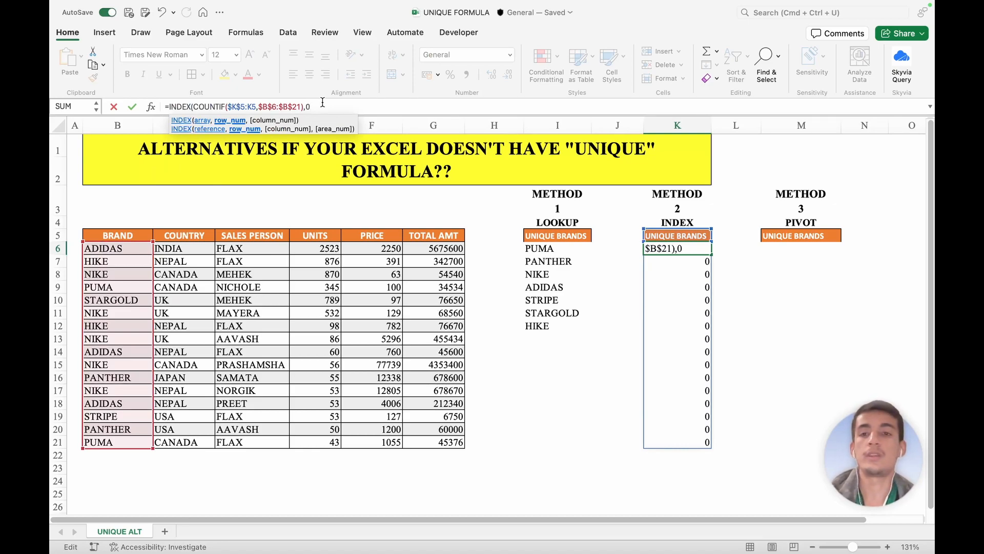
text())
key(Return)
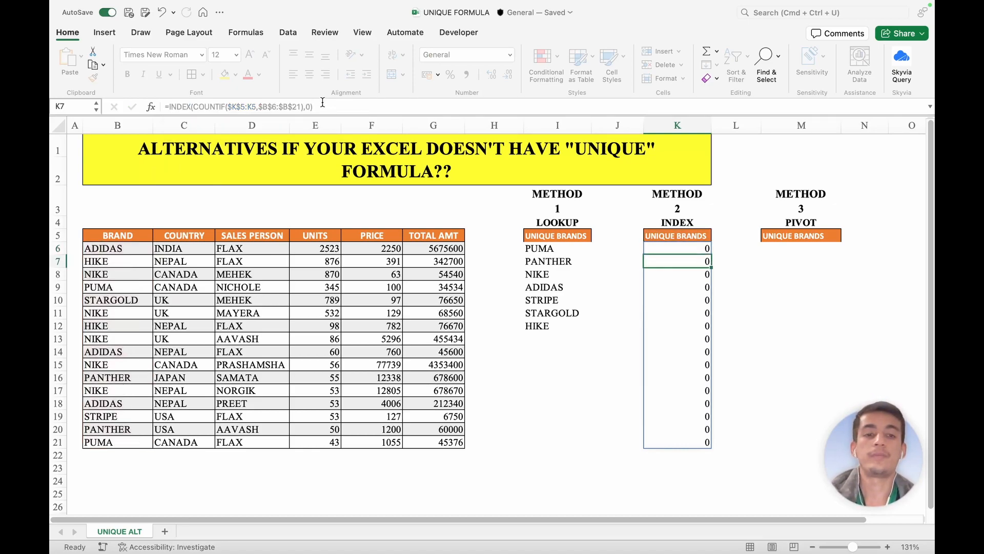
Wrap the K6 formula in MATCH with lookup value 0 and exact match type 0: =MATCH(0,INDEX(COUNTIF($K$5:K5,$B$6:$B$21),0),0).
click(669, 245)
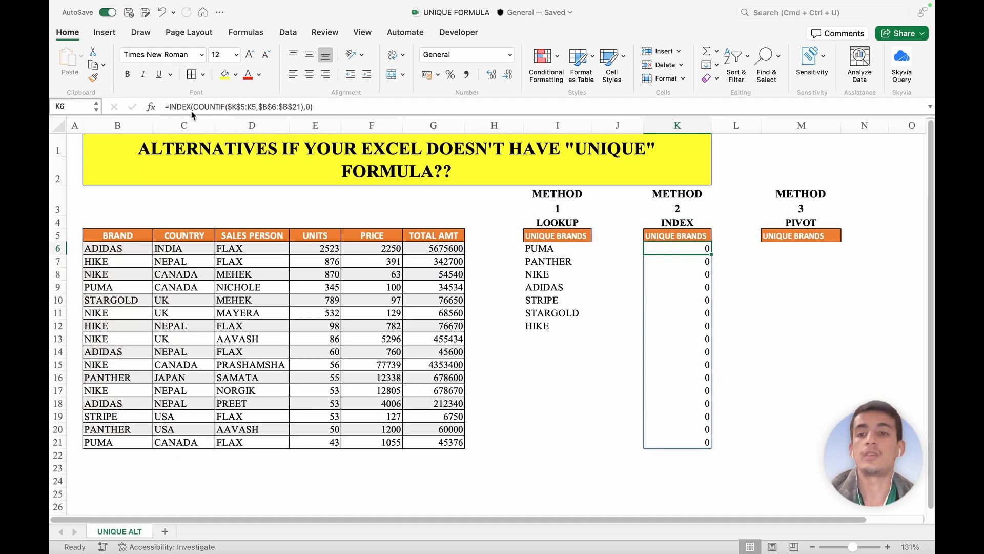
click(169, 106)
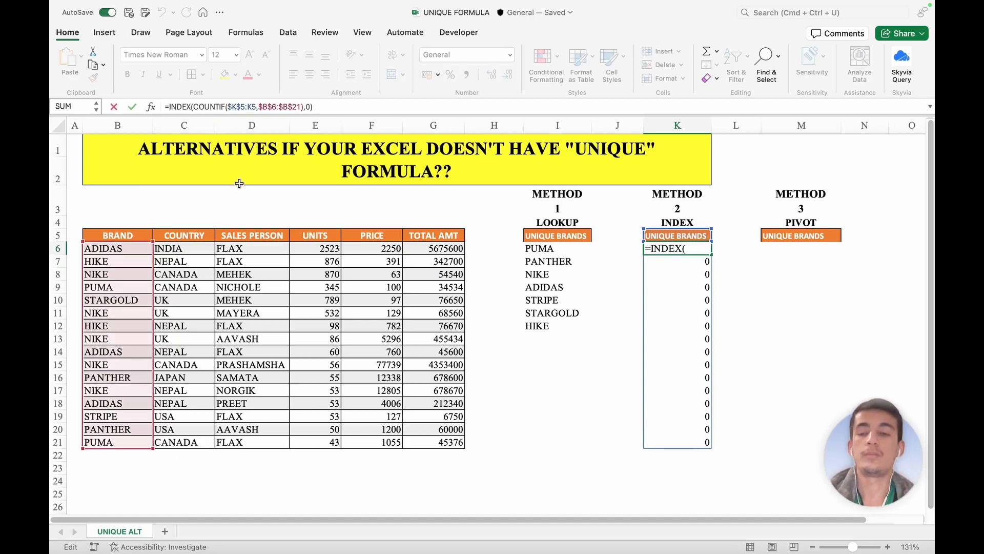
text(MATCH()
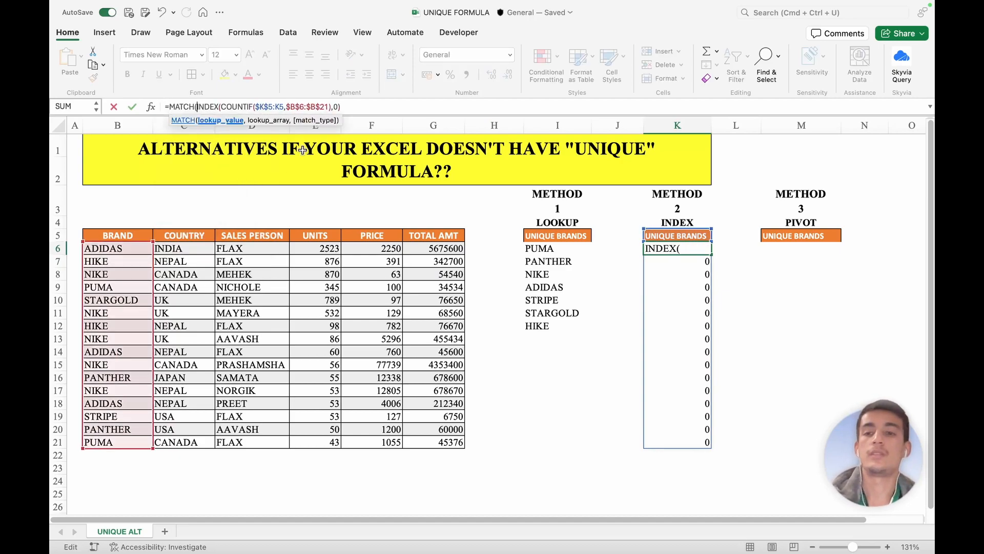
text(0)
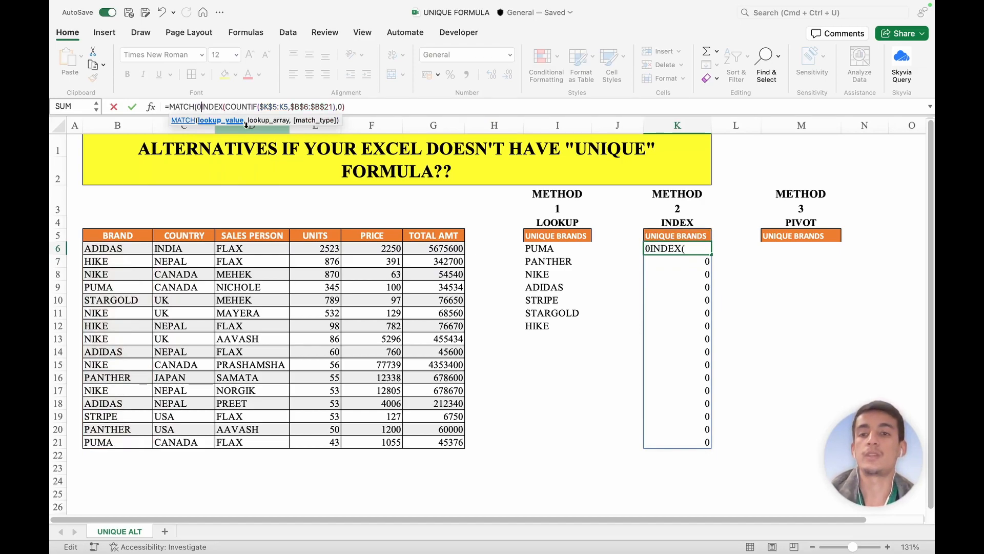
text(,)
click(355, 106)
text(,)
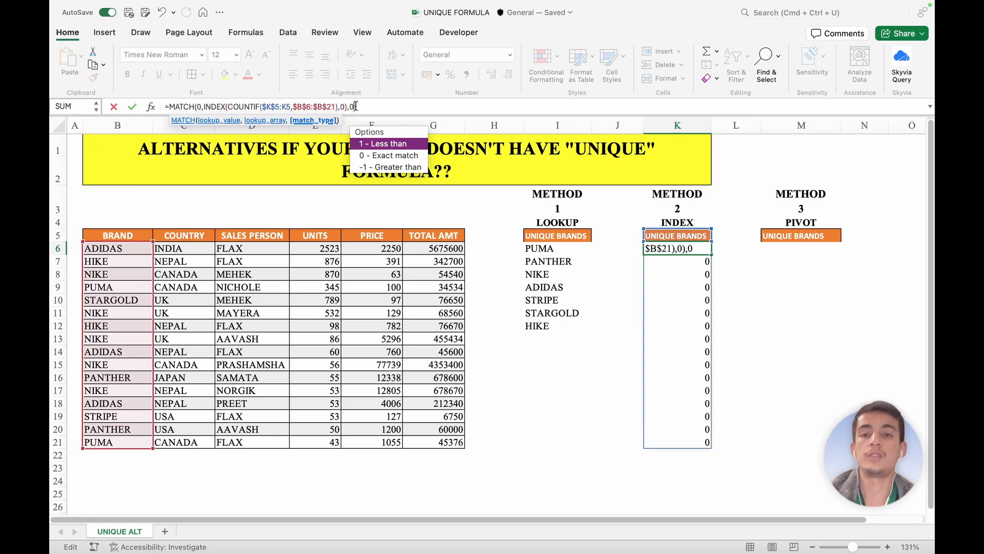
text(0))
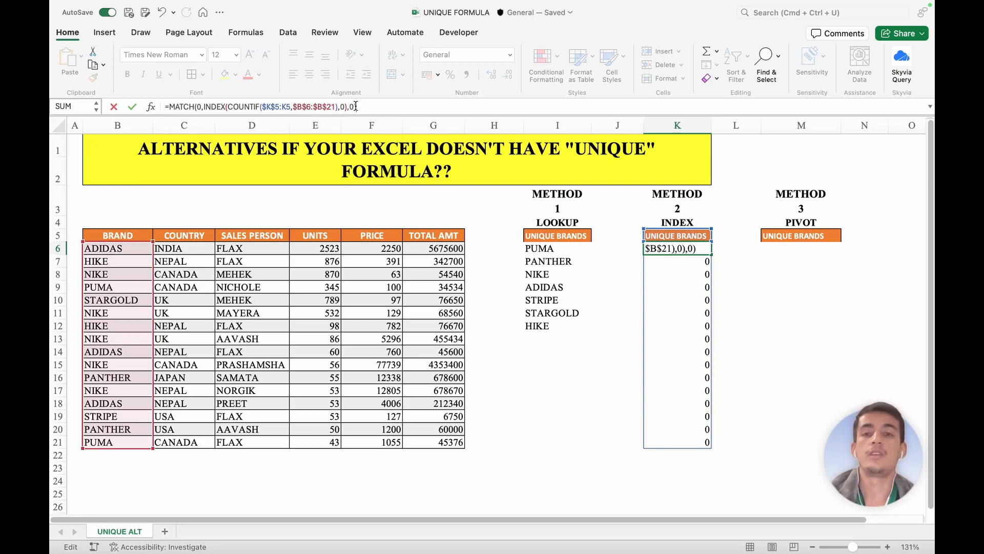
key(Return)
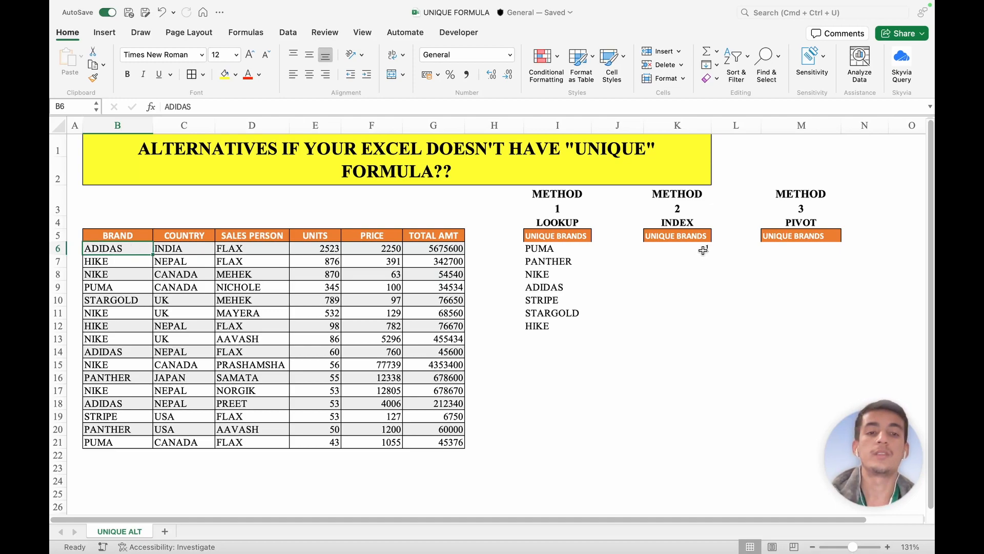
Enclose the K6 MATCH formula in an outer INDEX that returns values from the absolute brand range $B$6:$B$21.
click(703, 250)
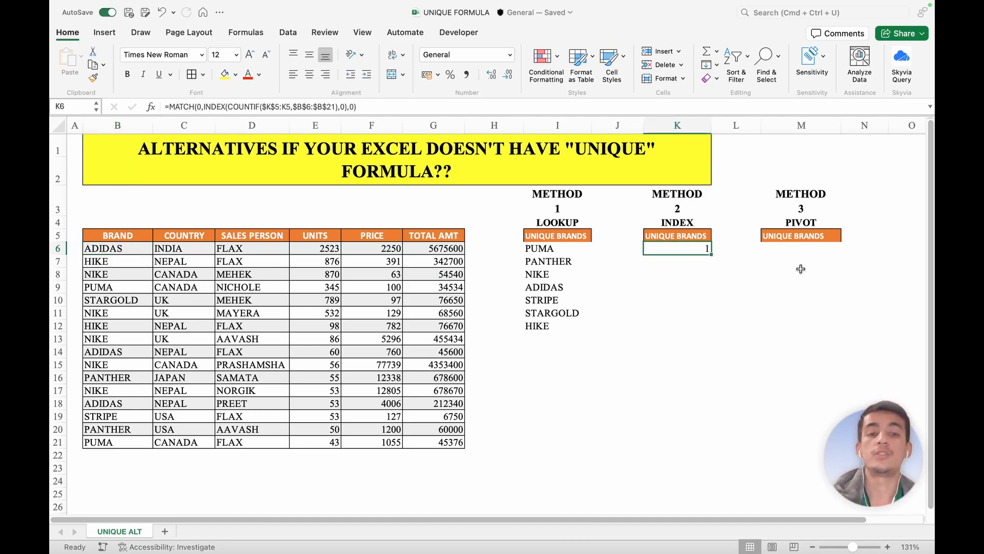
click(171, 106)
text(INDEX()
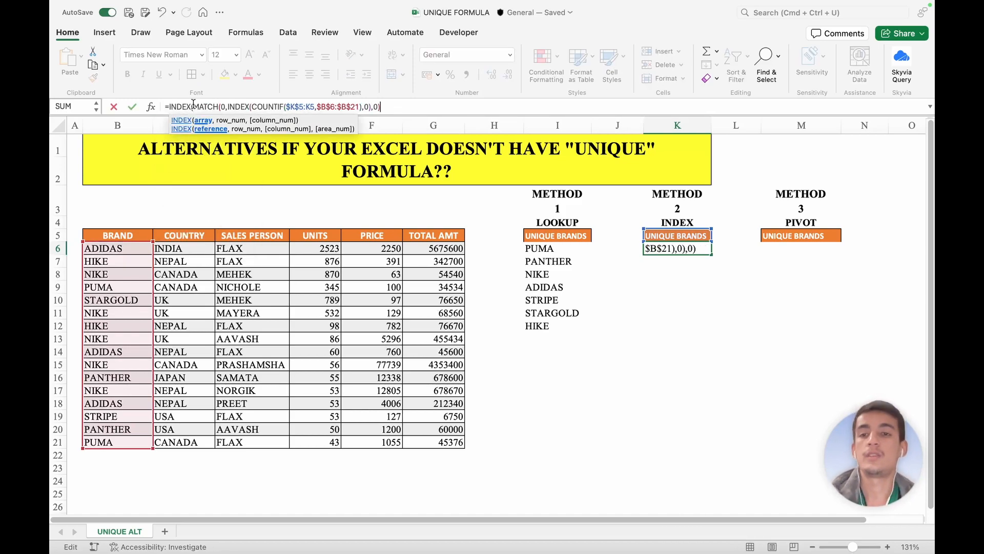
drag(133, 248, 122, 435)
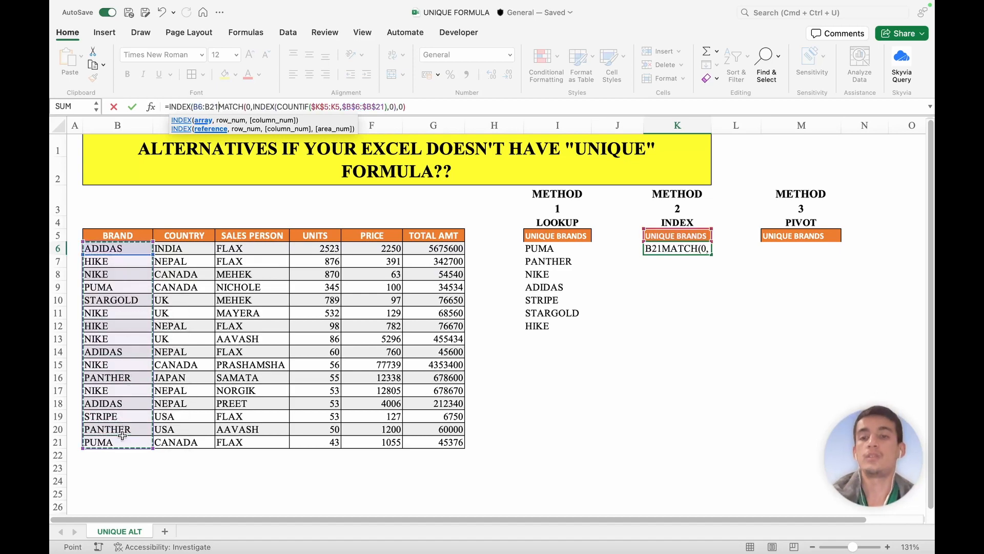
key(F4)
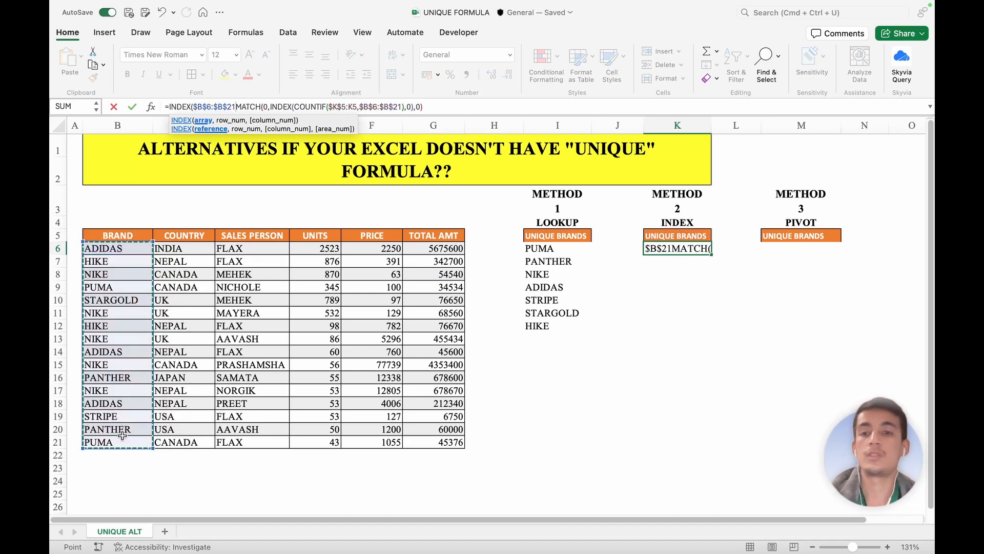
text(,)
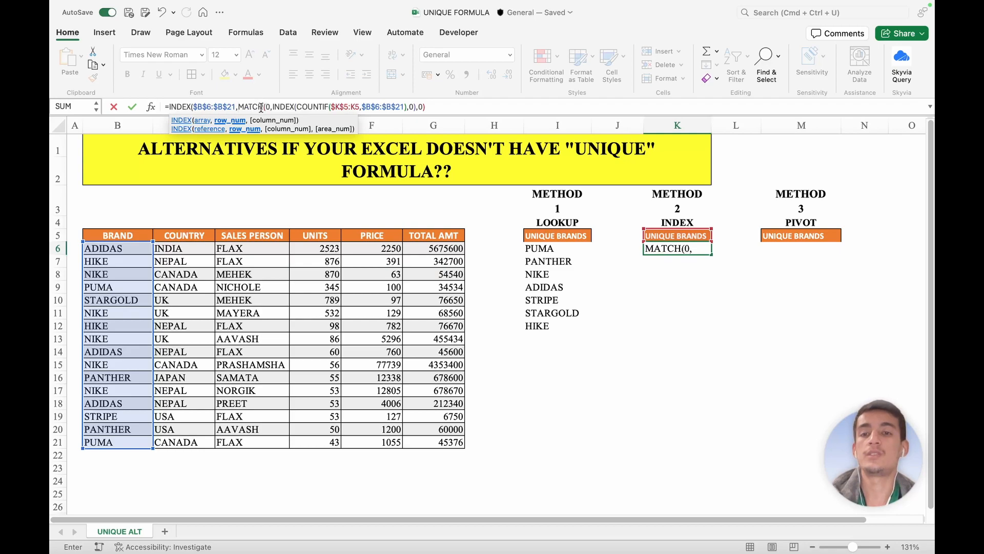
click(437, 110)
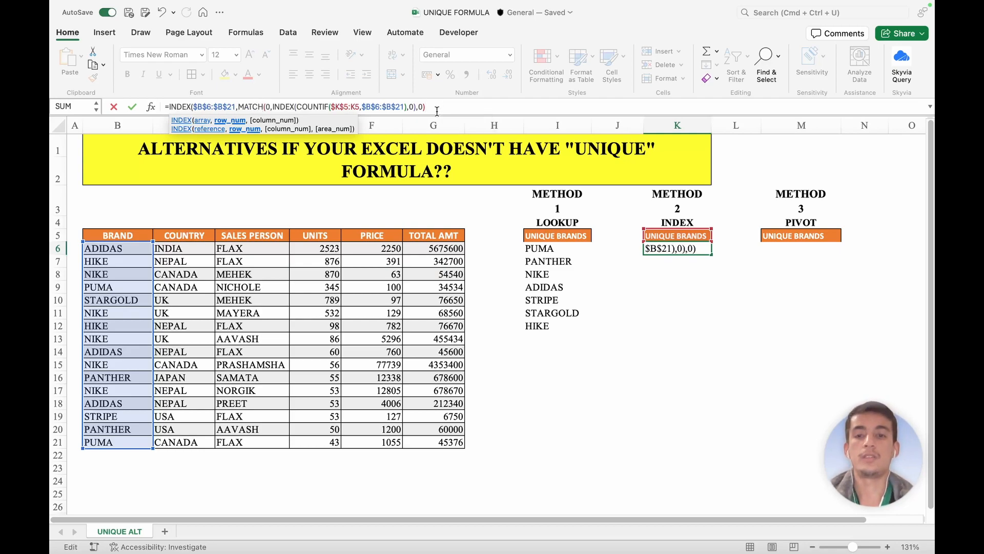
text())
key(Return)
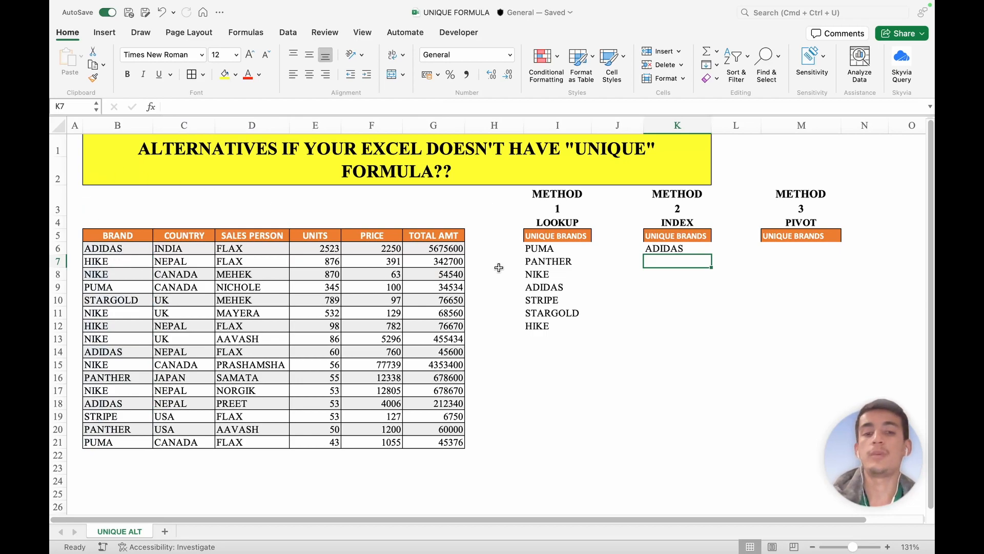
Copy the unique-brand formula from K6 down to K7.
click(677, 247)
drag(712, 254, 707, 266)
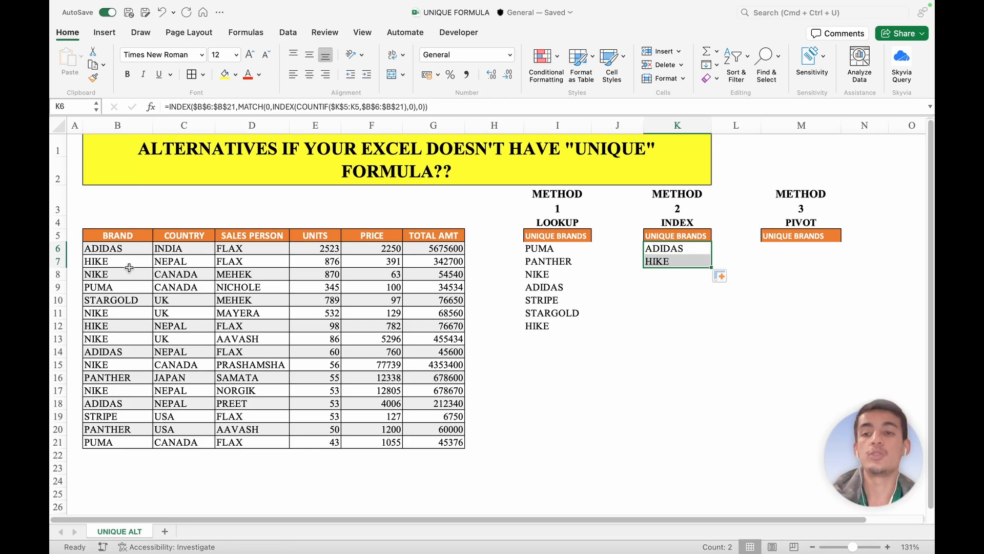
Compare the formulas in K6 and K7, examining the evaluated lookup array and the lookup value of MATCH in K7.
click(684, 257)
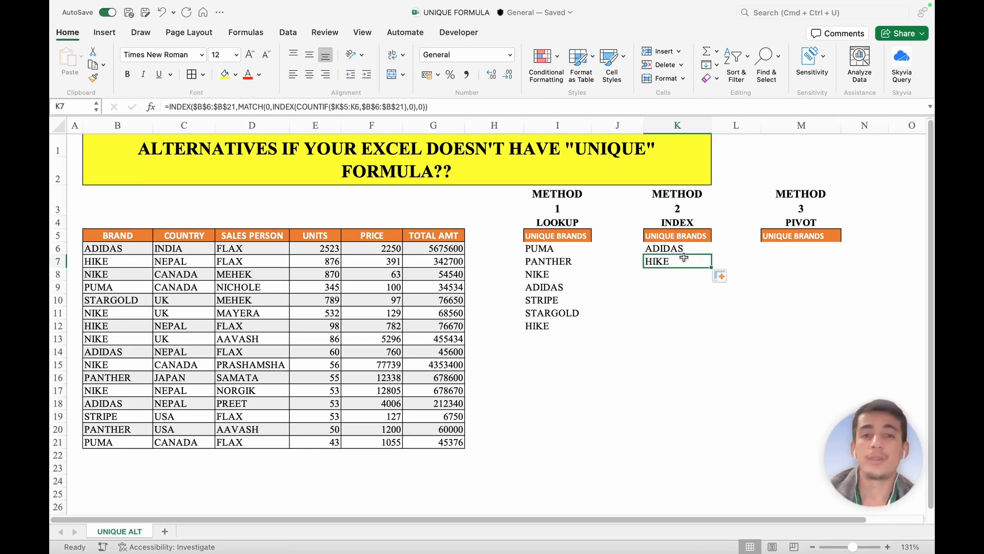
click(672, 249)
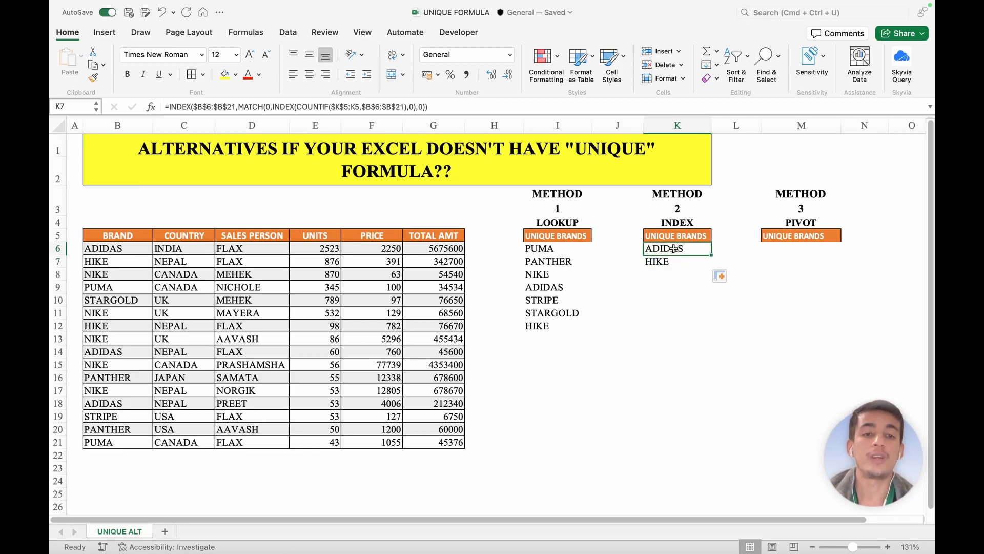
click(697, 264)
click(684, 250)
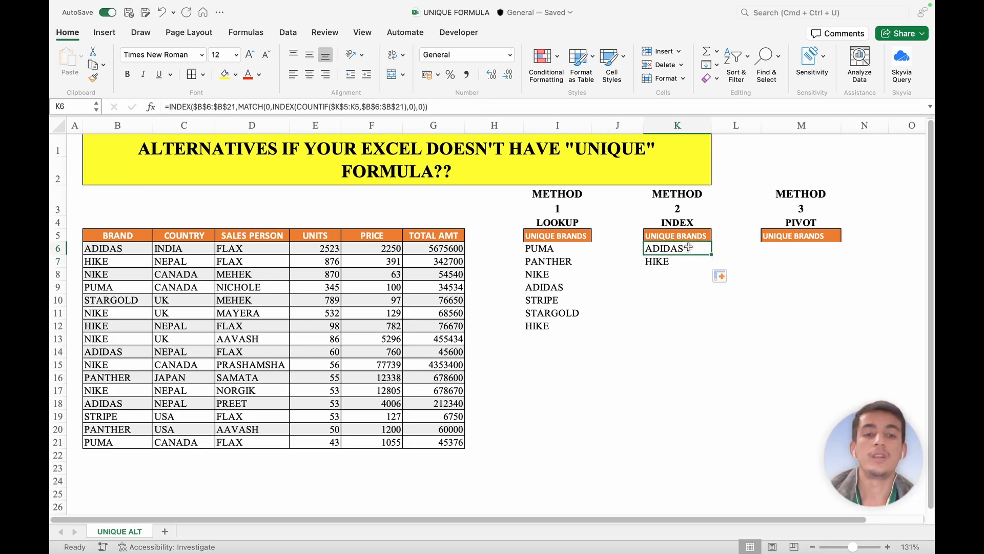
click(677, 260)
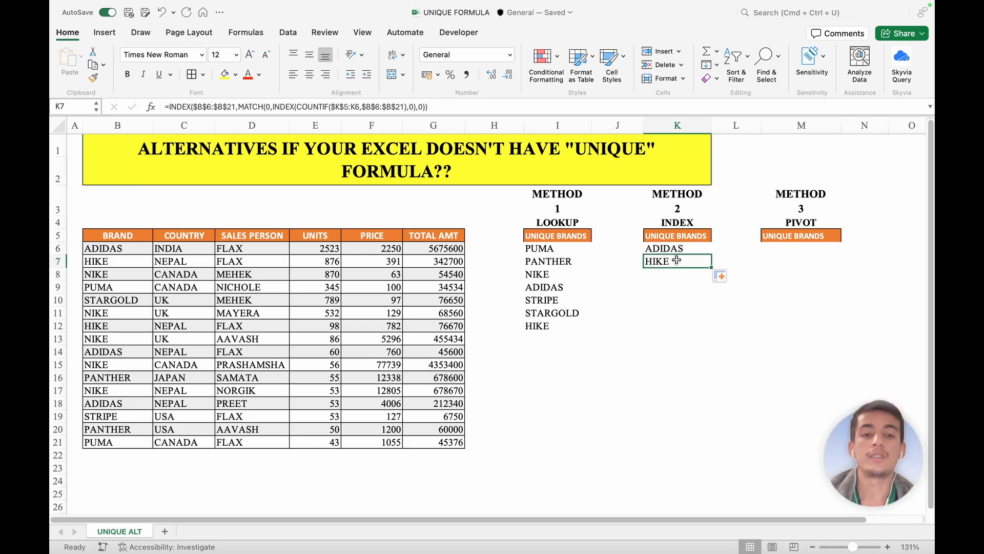
click(277, 106)
click(321, 119)
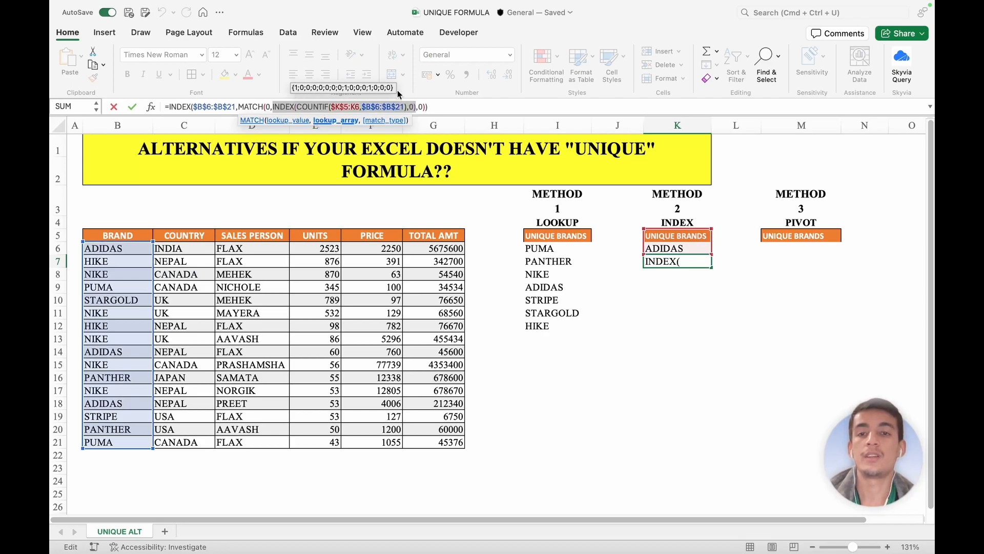
click(265, 107)
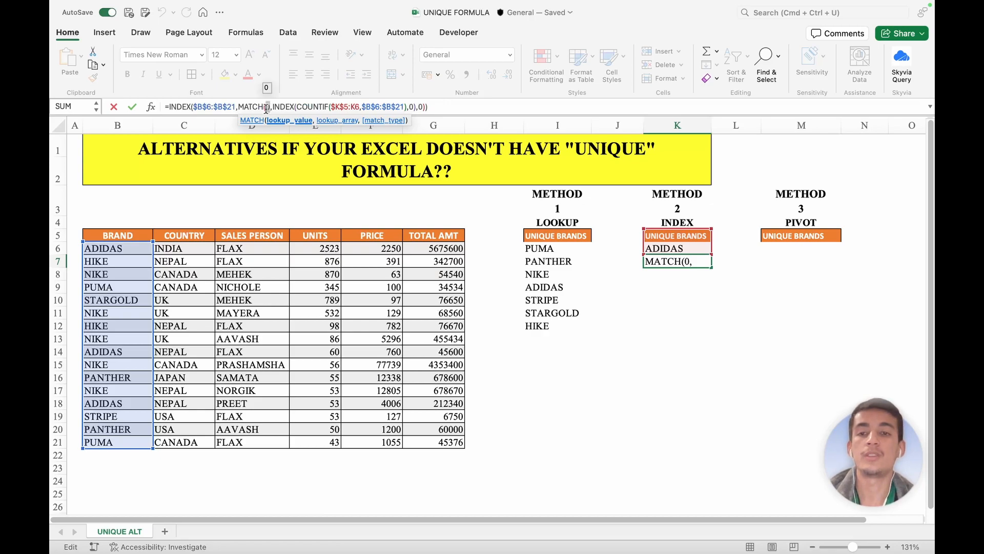
key(Return)
Fill the unique-brand formula from K7 down to K21.
click(657, 264)
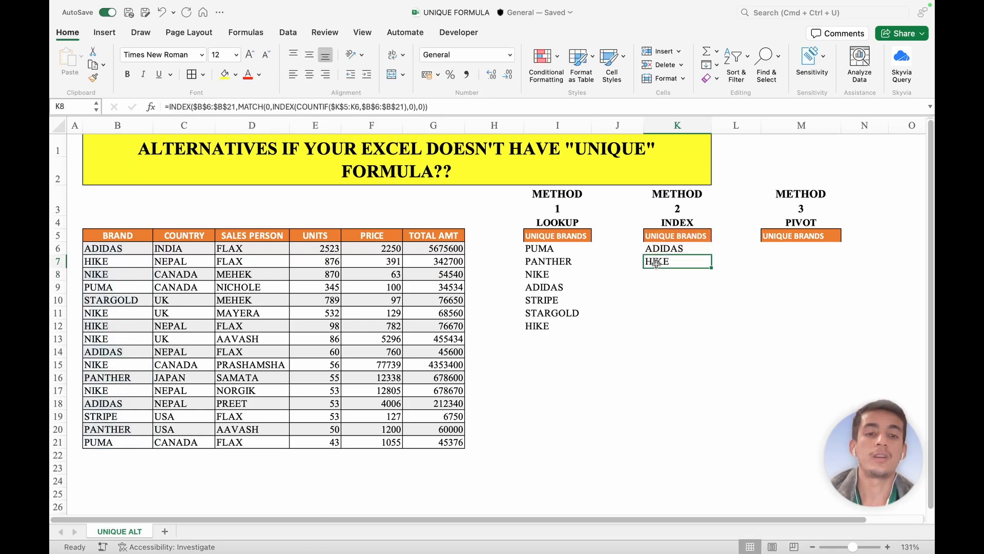
drag(712, 267, 706, 444)
click(682, 340)
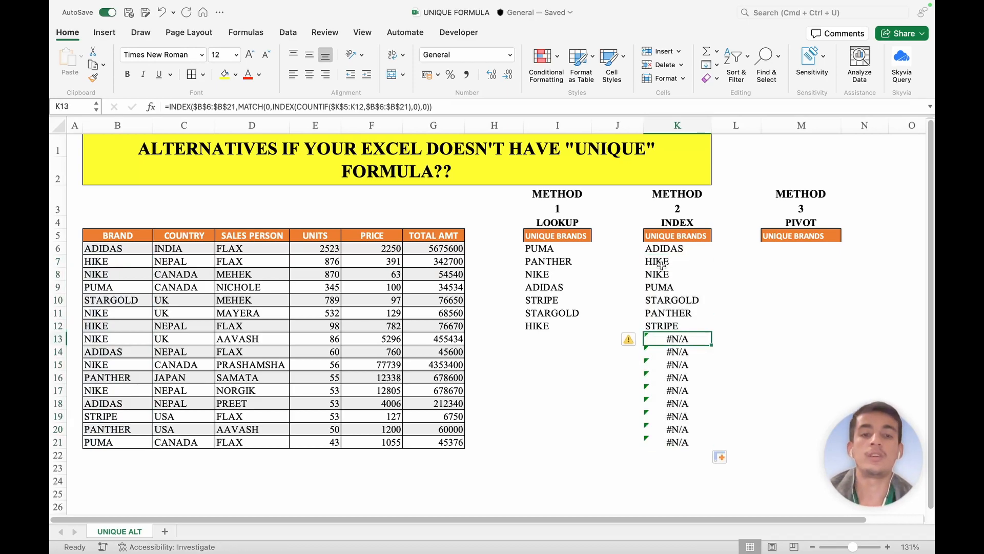
Wrap the unique-brand formula in K6 in IFERROR, returning an empty string ("") on errors.
drag(655, 247, 664, 435)
click(169, 106)
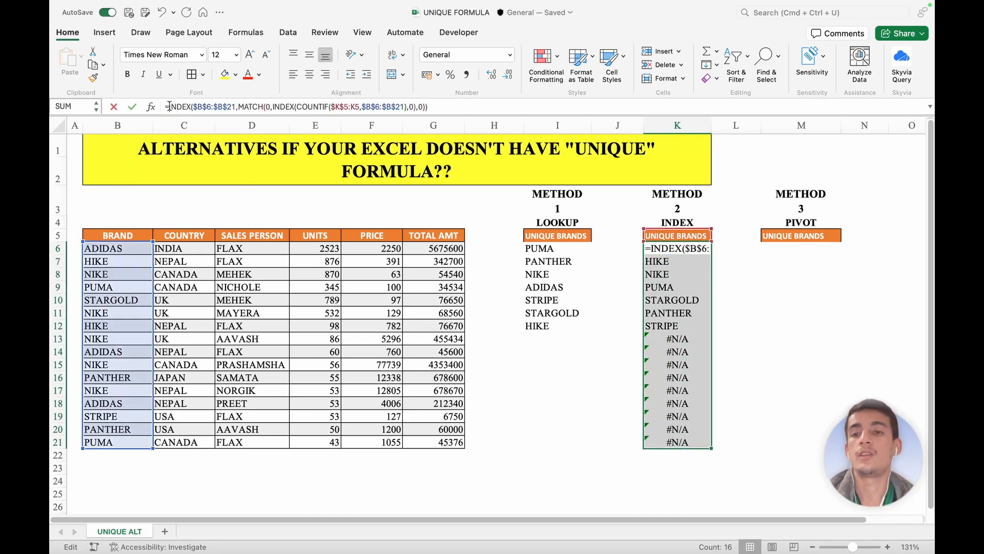
text(ife)
key(Tab)
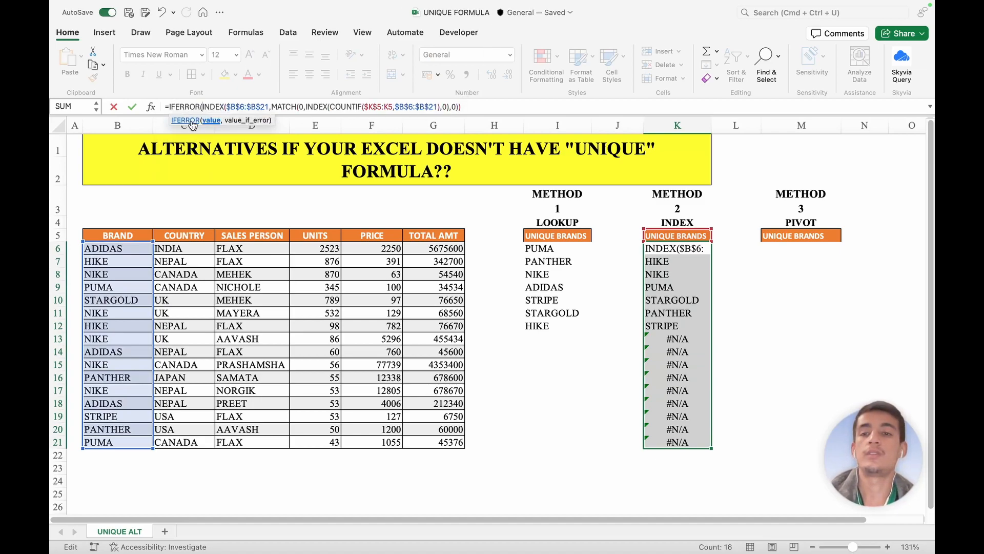
click(473, 108)
text(,)
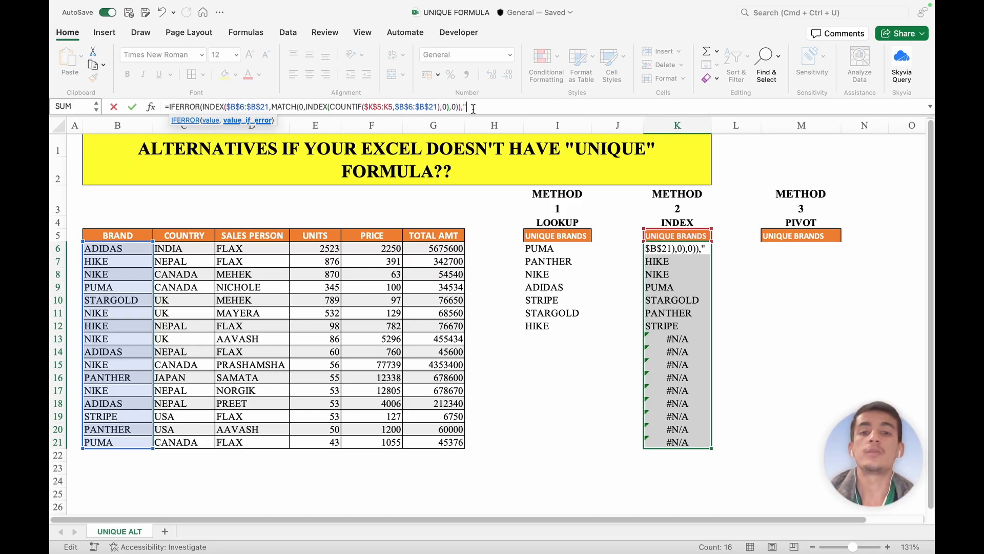
text(""))
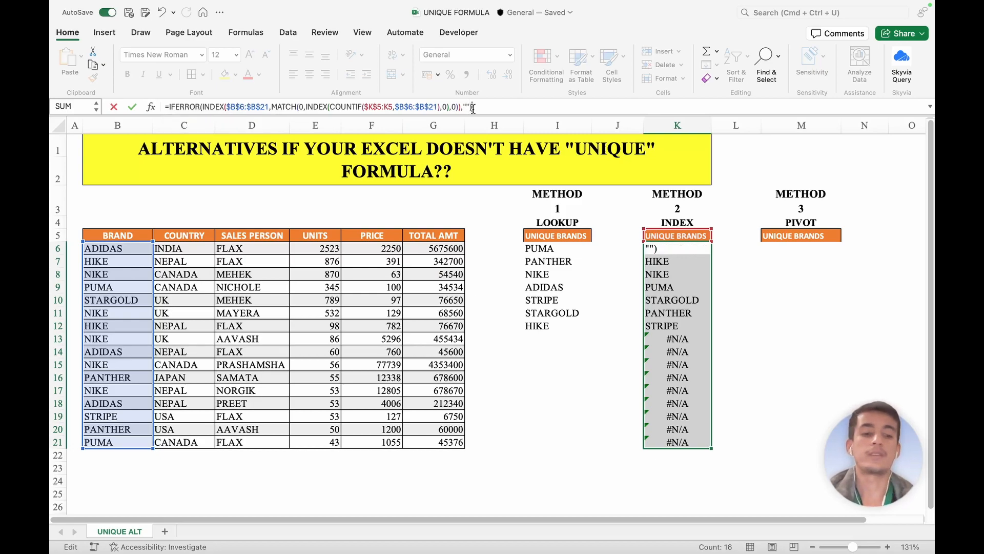
key(Return)
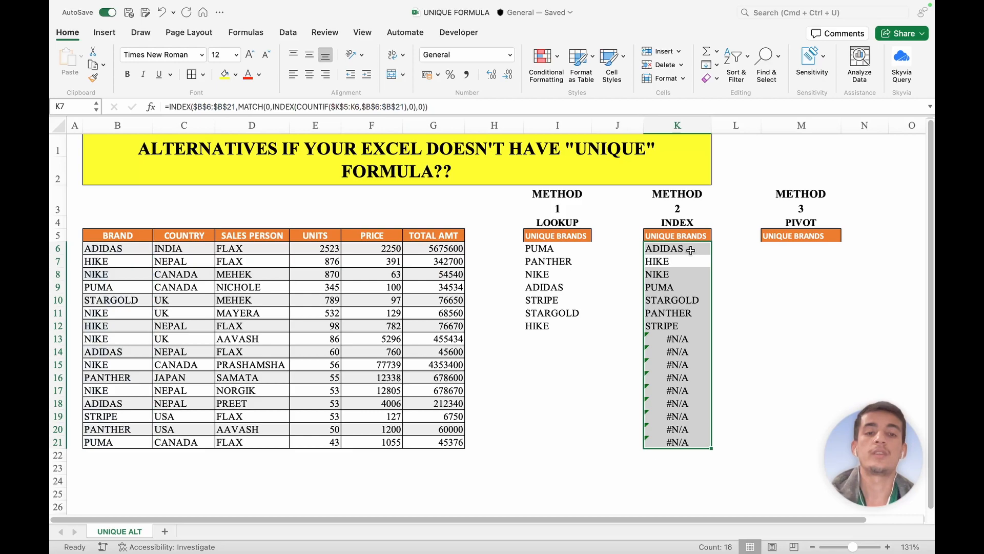
Enter the IFERROR unique-brand formula of K6 into the whole range K6:K21.
click(691, 250)
drag(665, 251, 674, 442)
click(496, 107)
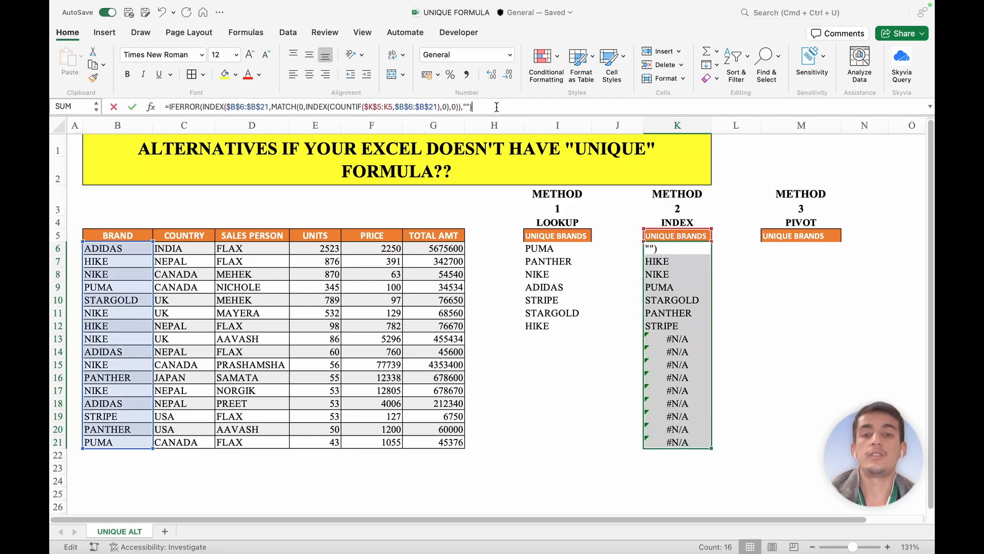
key(ctrl+shift+Return)
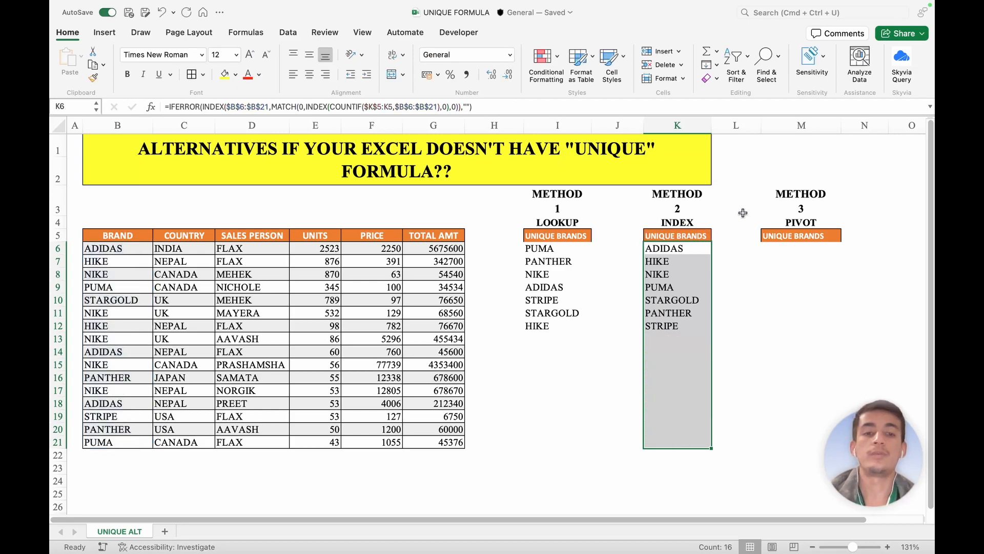
click(707, 248)
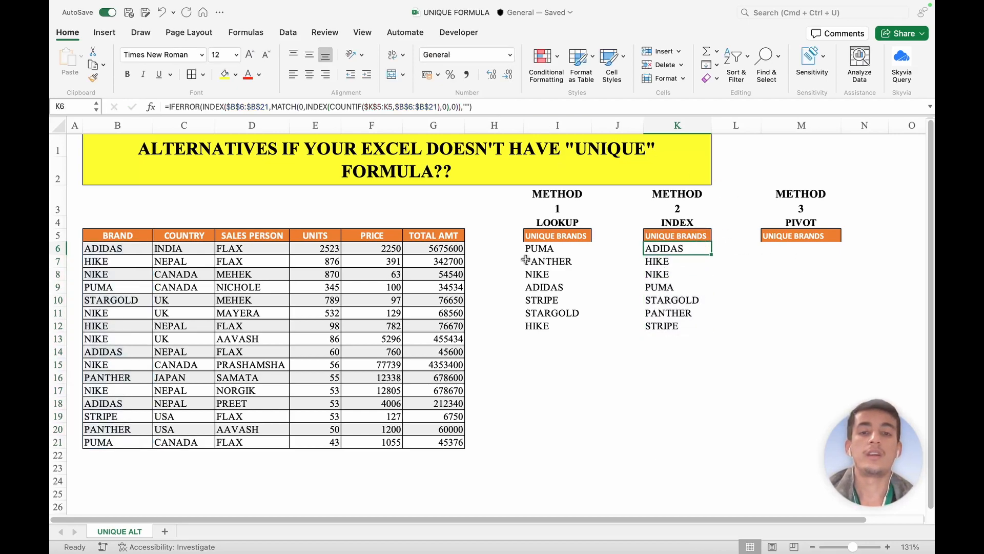
Apply cell borders to the unique-brand lists in I6:I21 and K6:K21.
drag(544, 248, 552, 446)
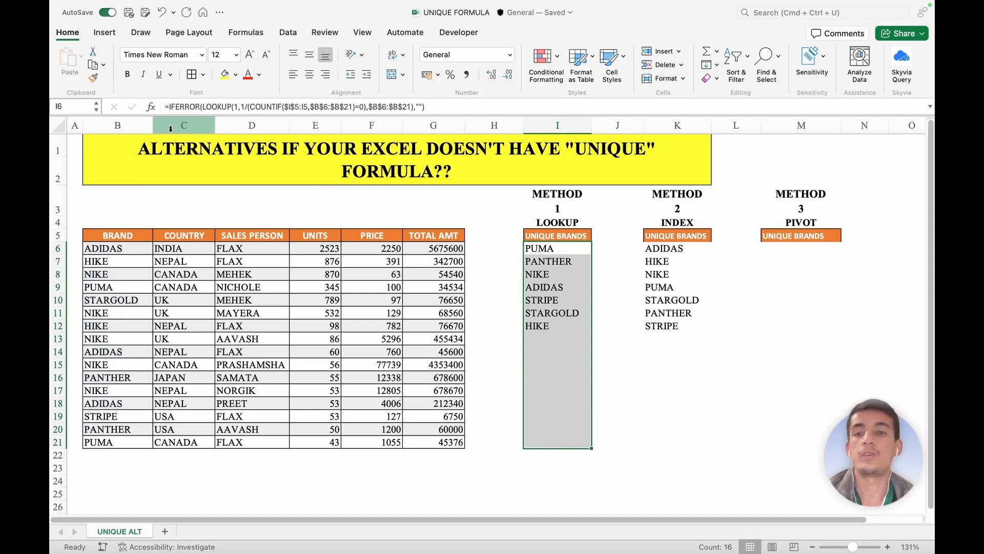
click(192, 74)
drag(699, 247, 665, 439)
click(191, 75)
click(675, 273)
click(759, 282)
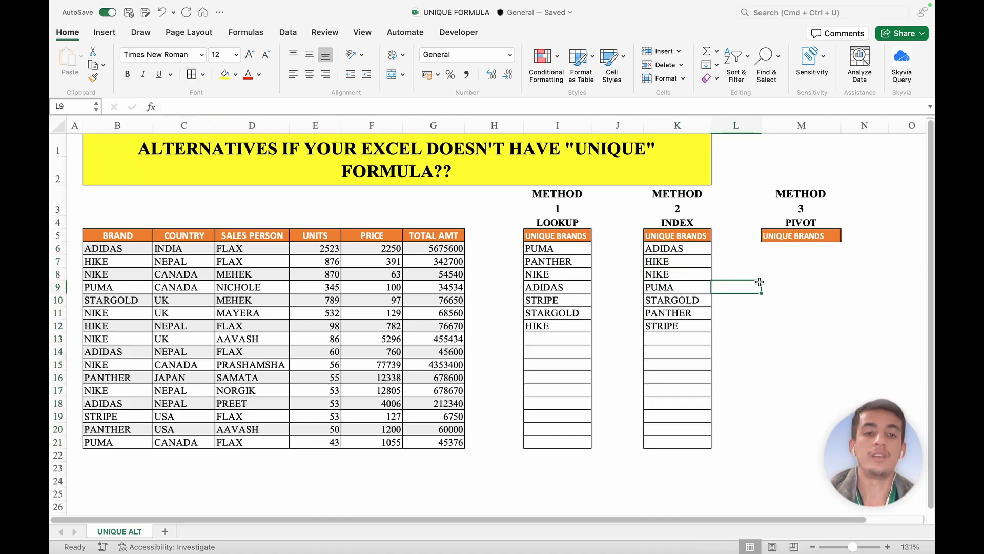
Create a PivotTable from the source range $B$5:$G$21 and place it at M6 on the existing worksheet.
click(791, 249)
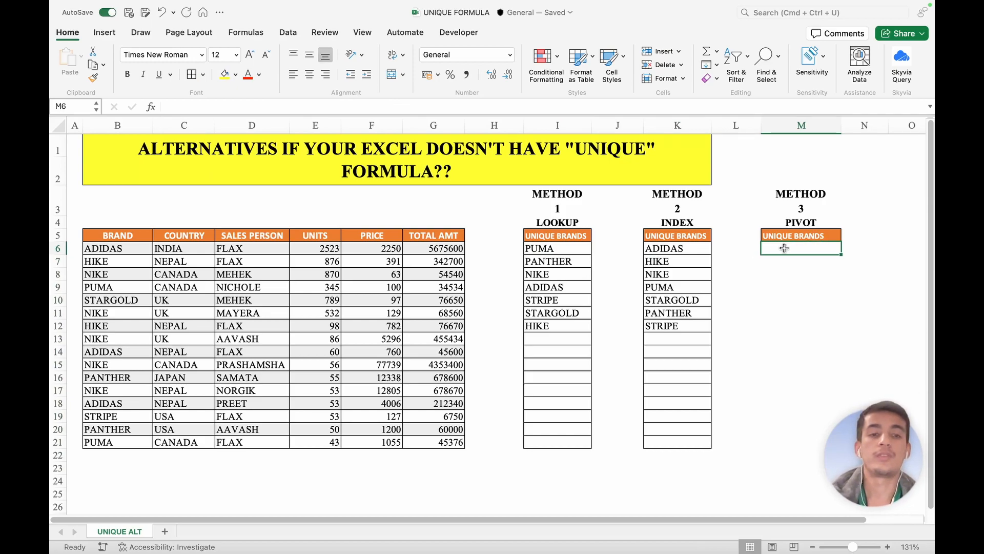
click(104, 33)
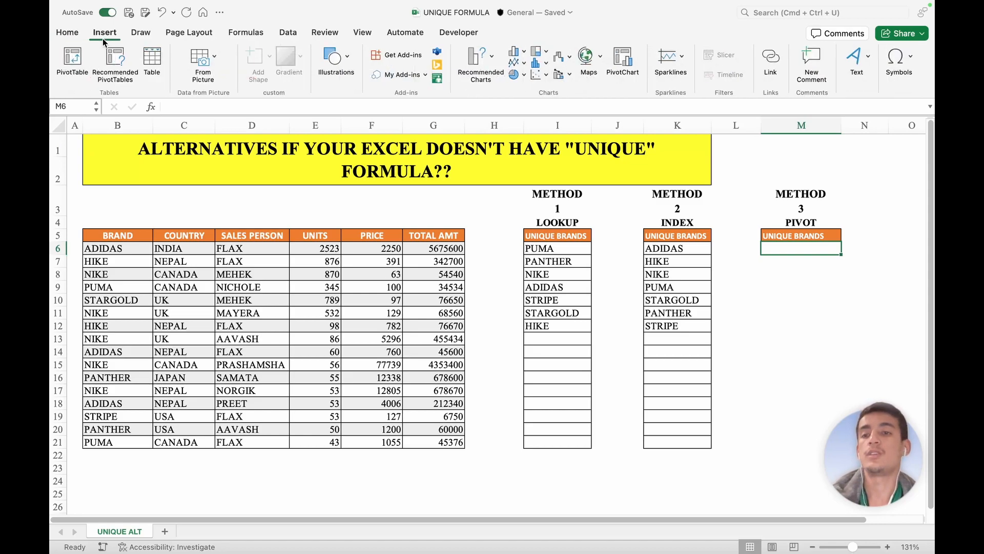
click(73, 61)
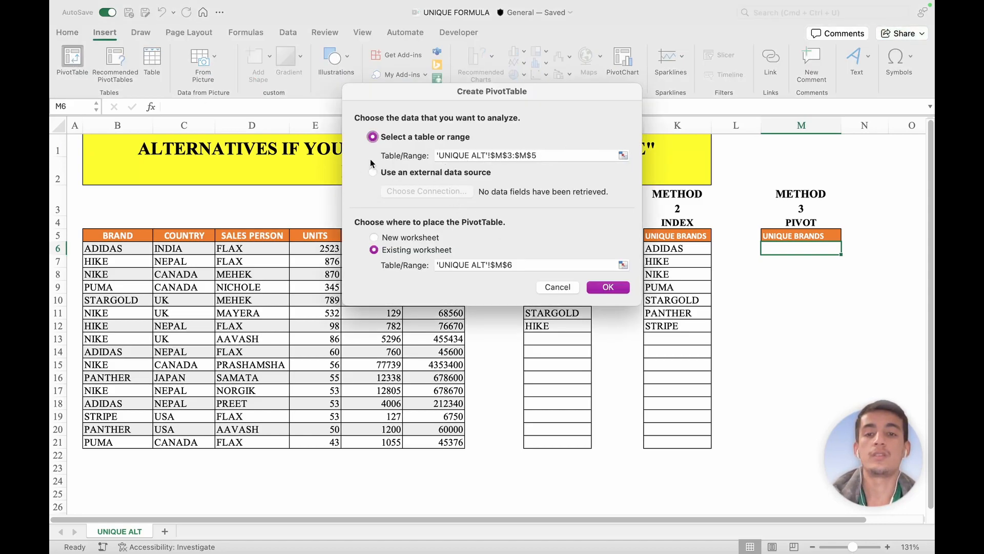
click(622, 155)
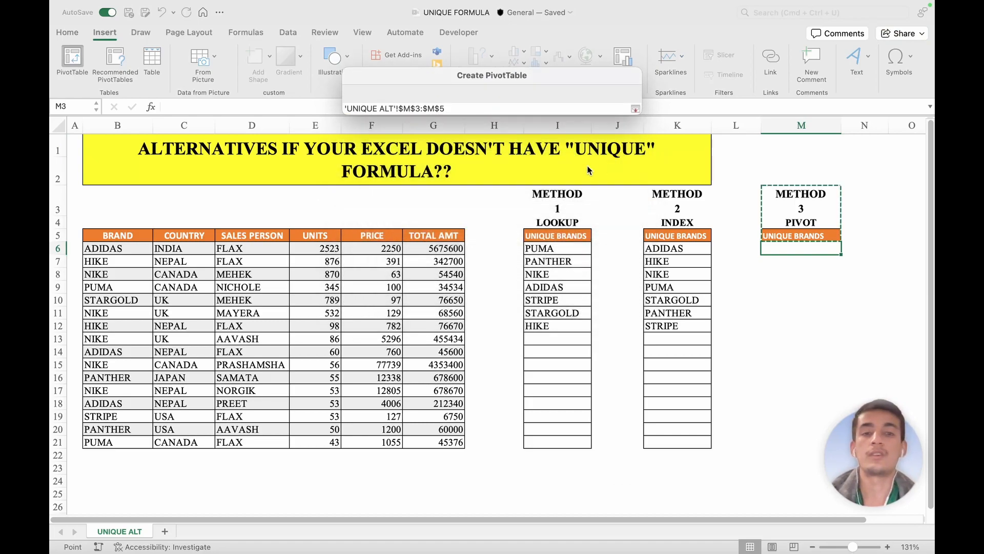
drag(117, 237, 444, 441)
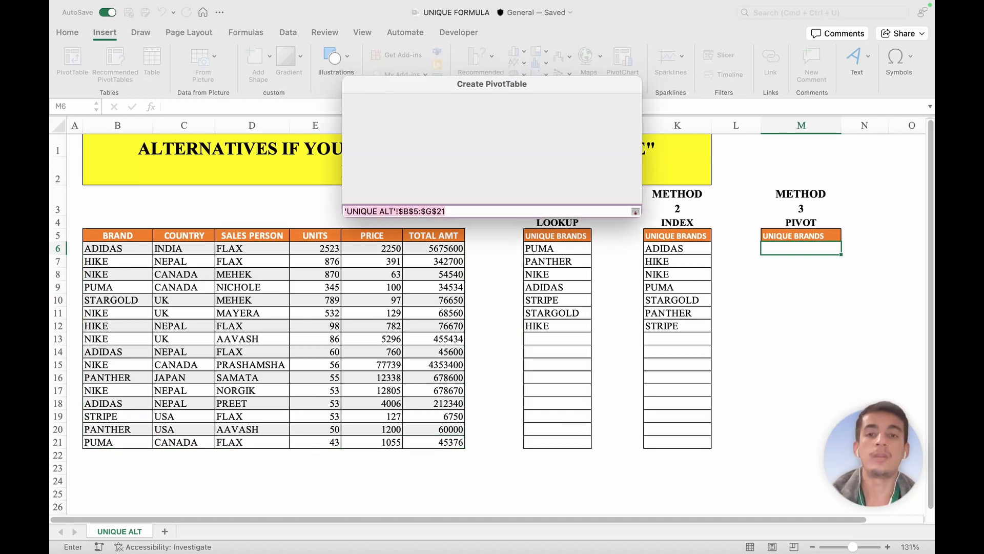
key(Return)
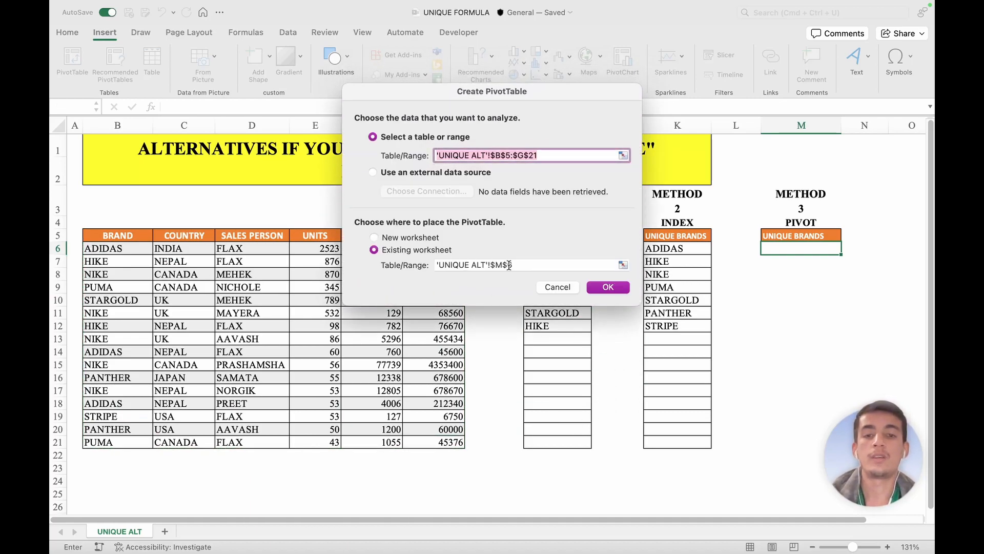
key(Tab)
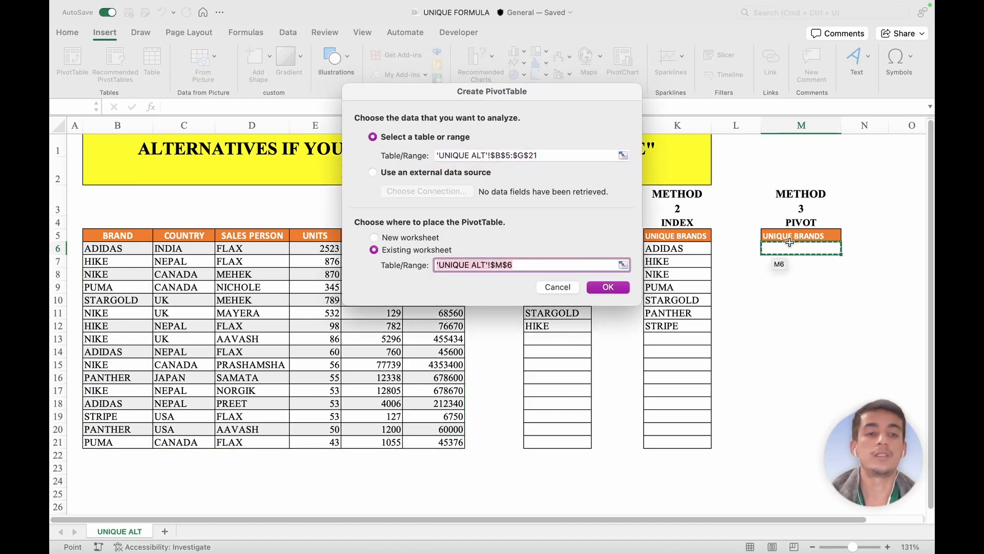
click(786, 250)
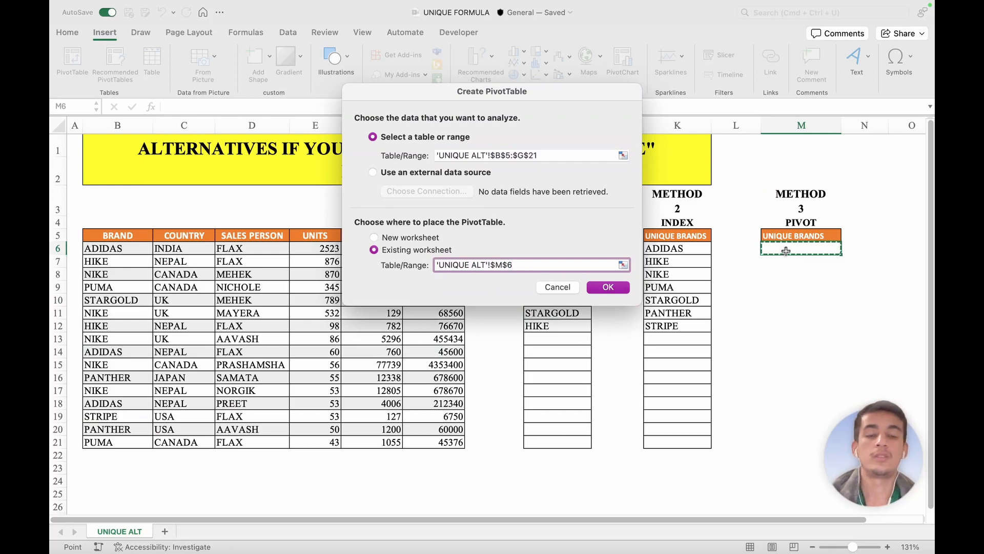
key(Return)
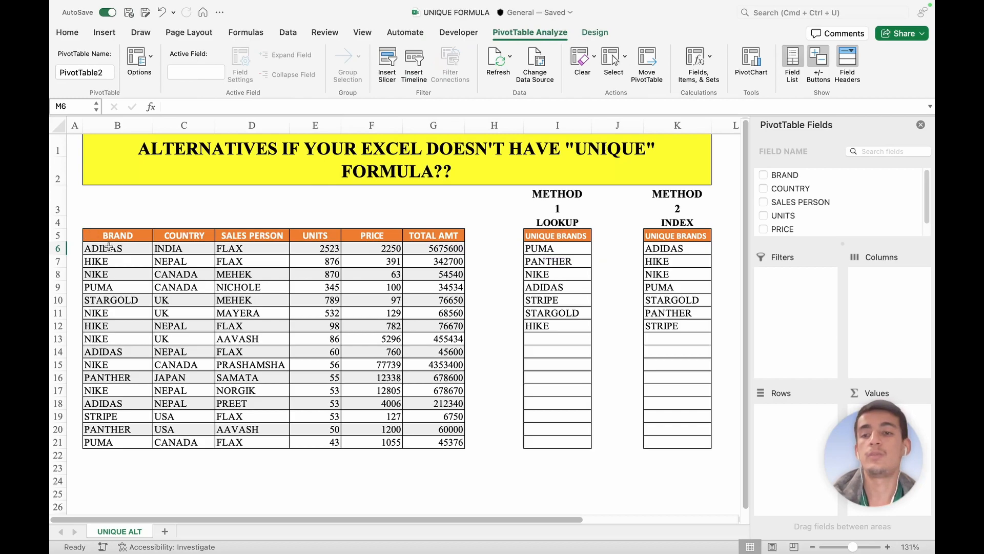
Add the BRAND field to the PivotTable rows and hide its field headers.
drag(795, 174, 806, 416)
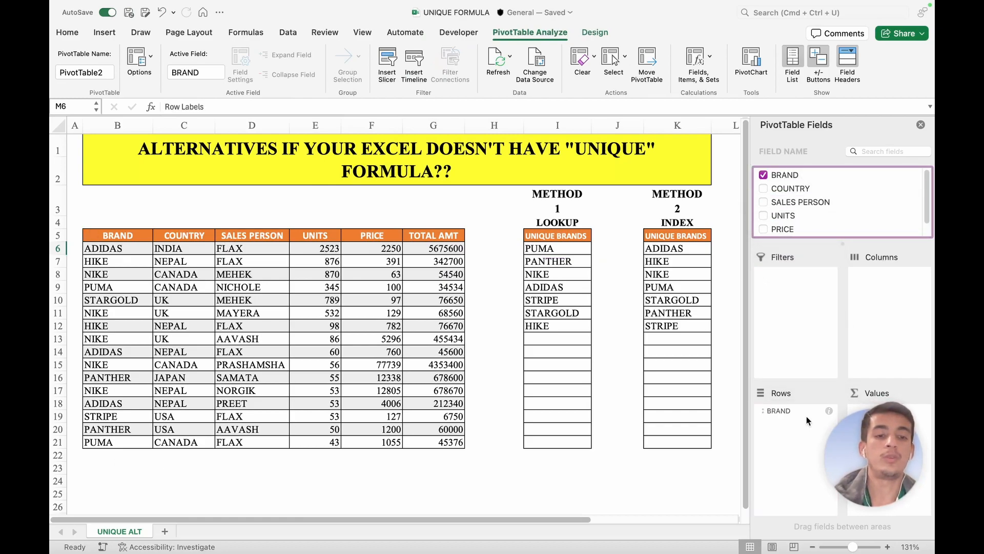
click(921, 125)
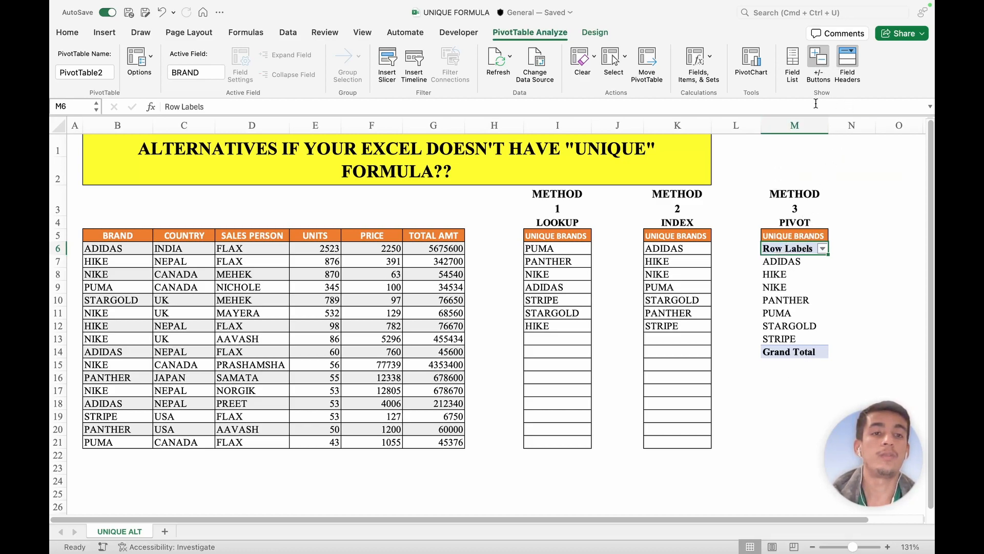
click(847, 57)
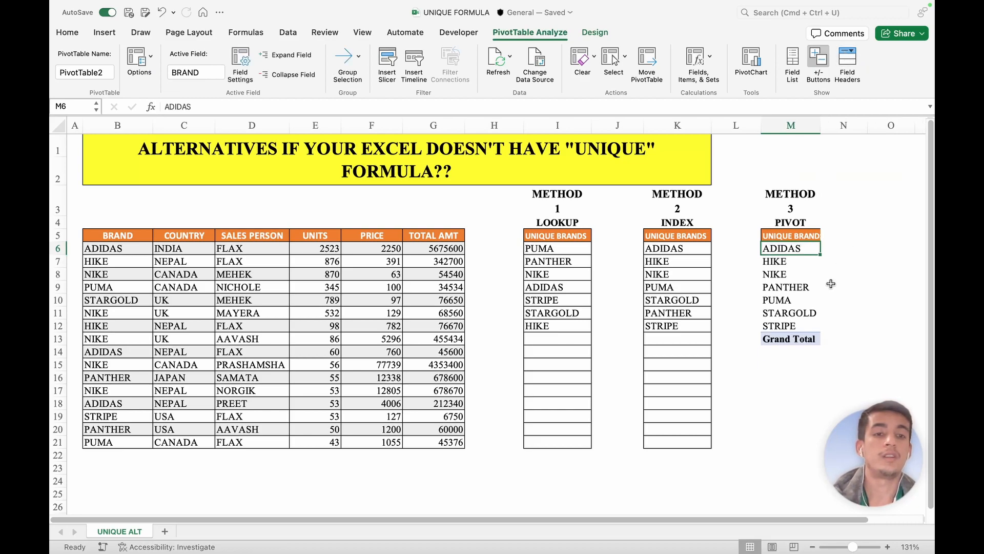
Remove the Grand Total row from the brand PivotTable in column M.
click(787, 339)
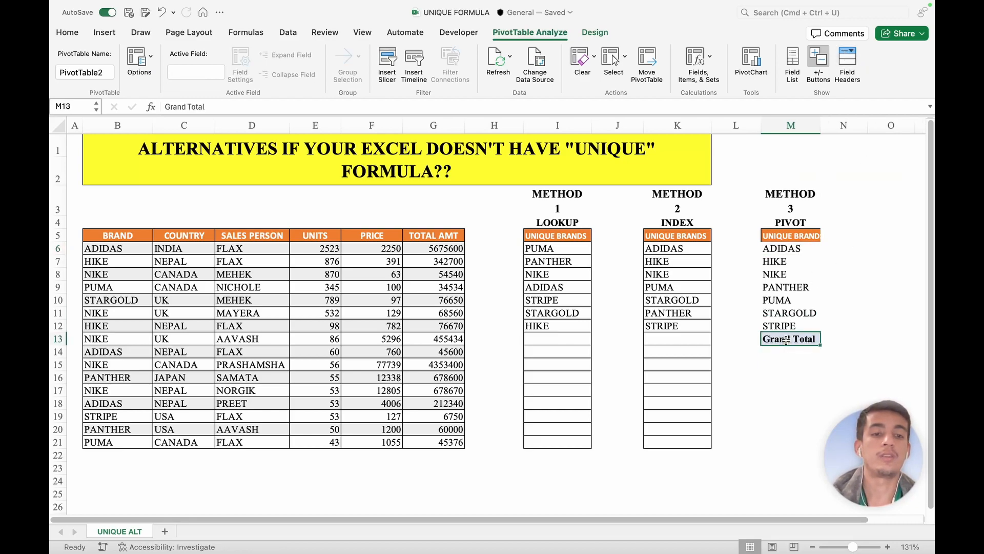
right_click(787, 339)
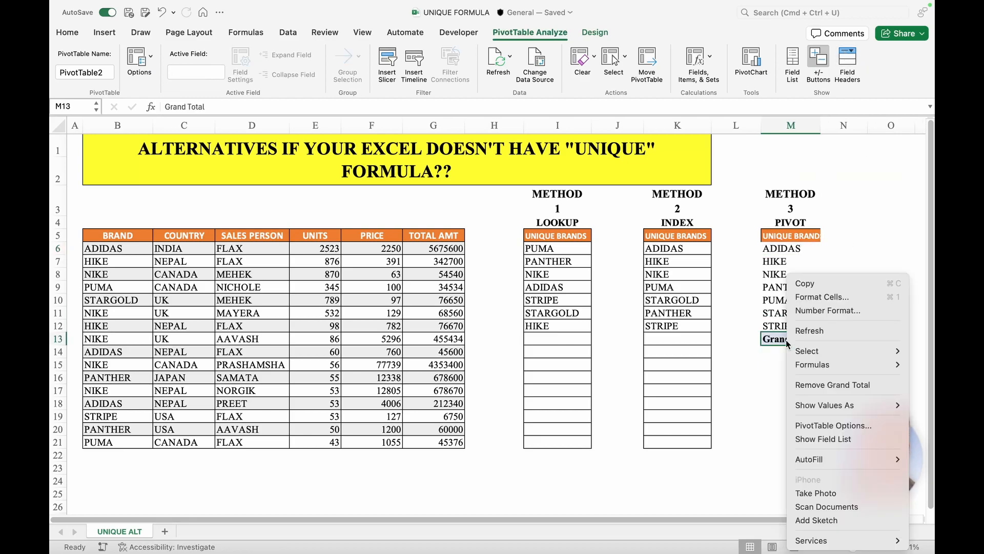
click(823, 389)
click(841, 314)
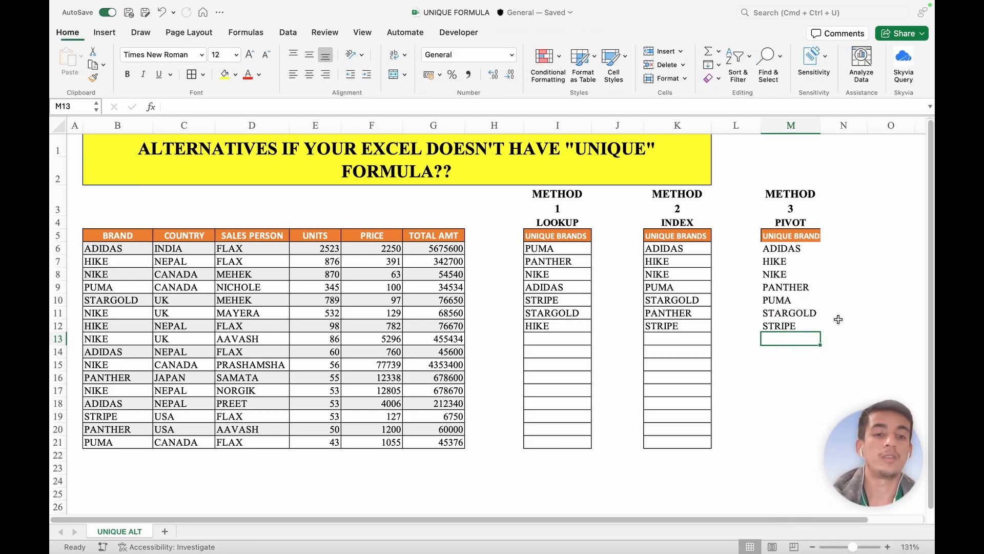
Refresh the brand PivotTable under METHOD 3.
click(795, 254)
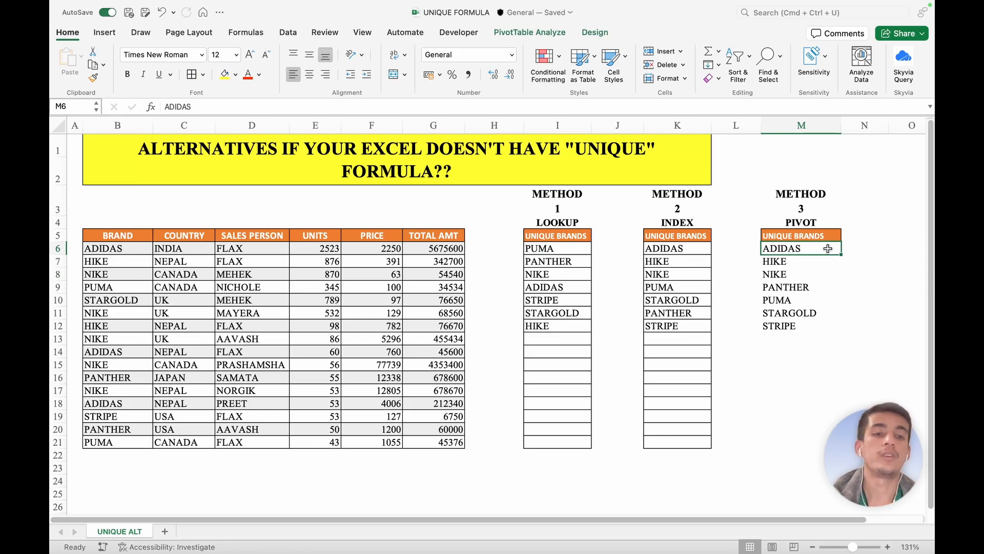
right_click(827, 249)
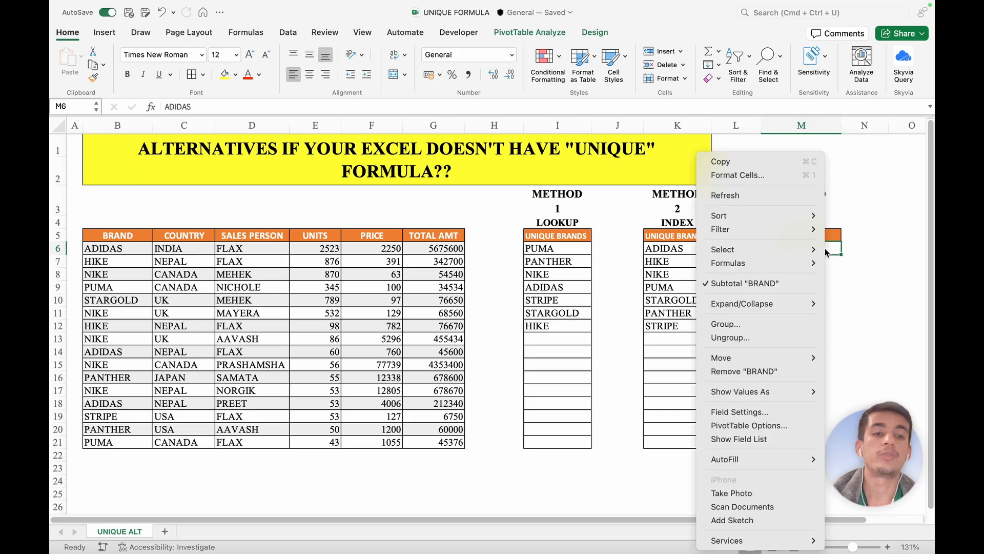
click(731, 198)
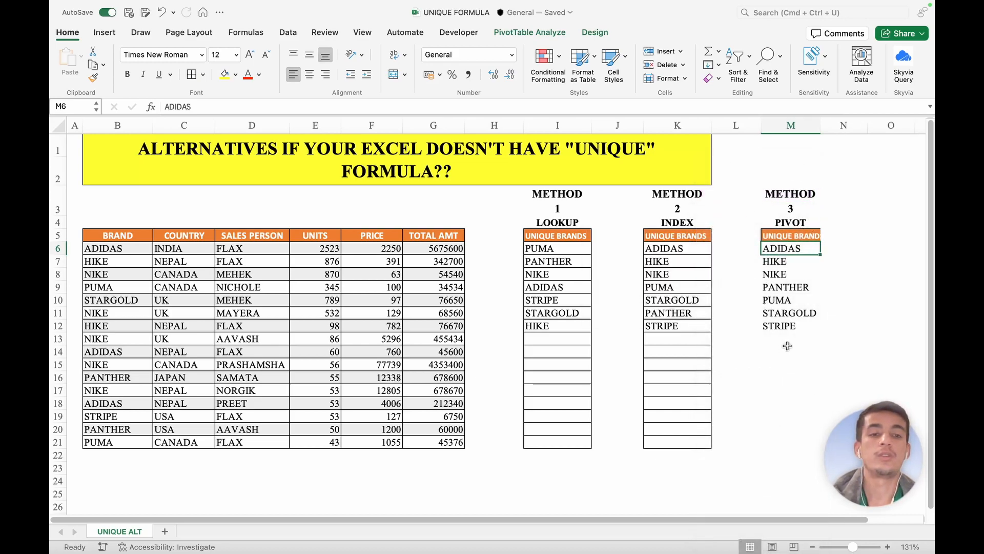
Replace the brand in B10 of the source table with Stripe.
click(104, 301)
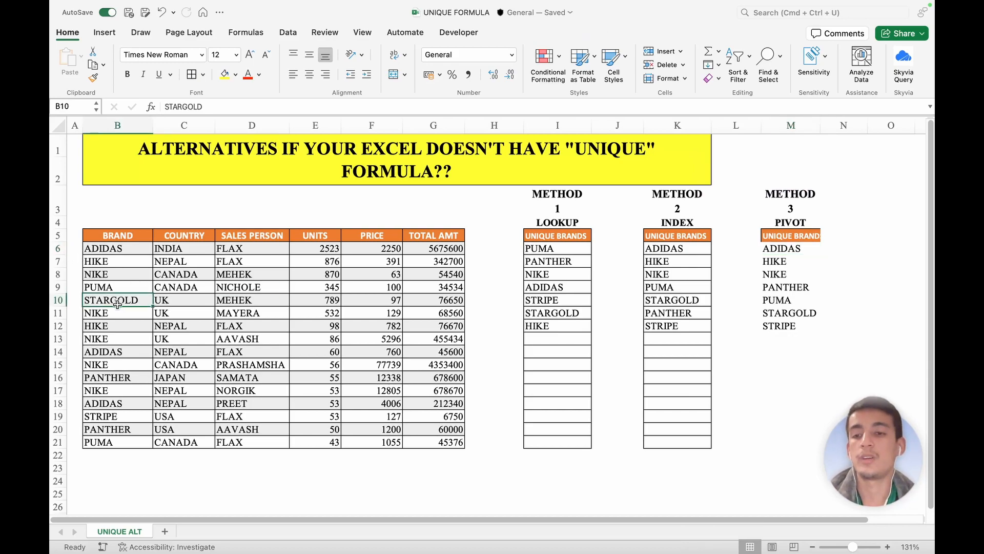
text(Stripe)
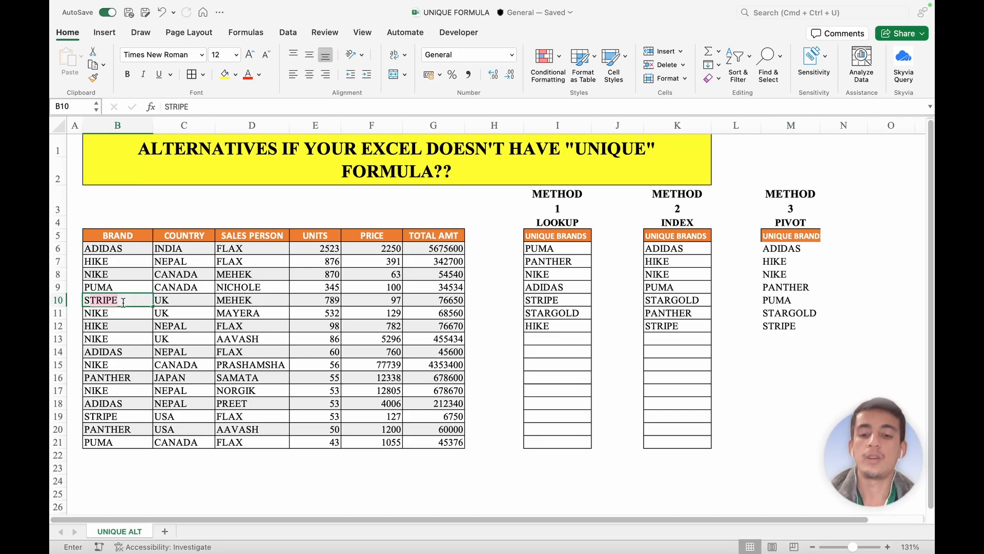
key(Return)
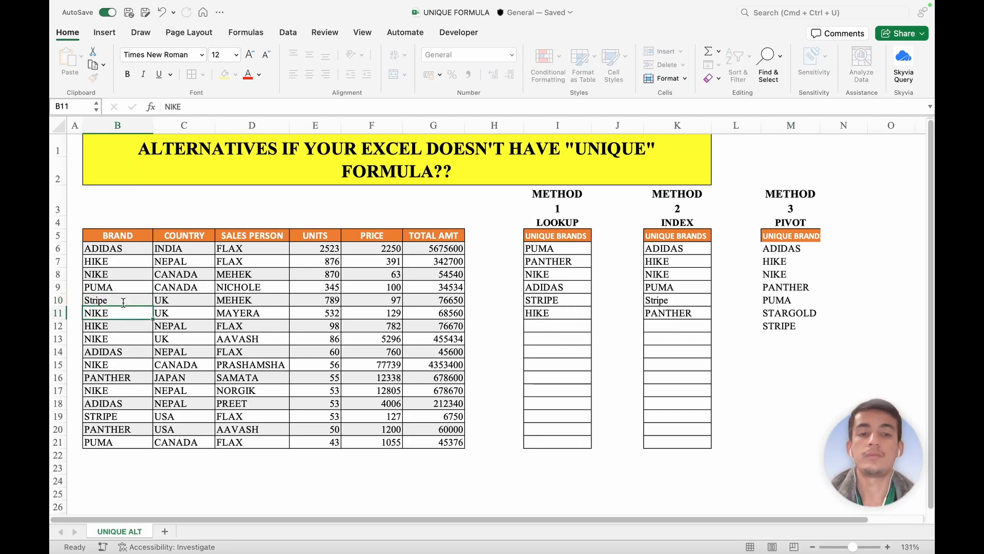
Refresh the PivotTable with the changed source data and autofit the width of column M.
click(790, 277)
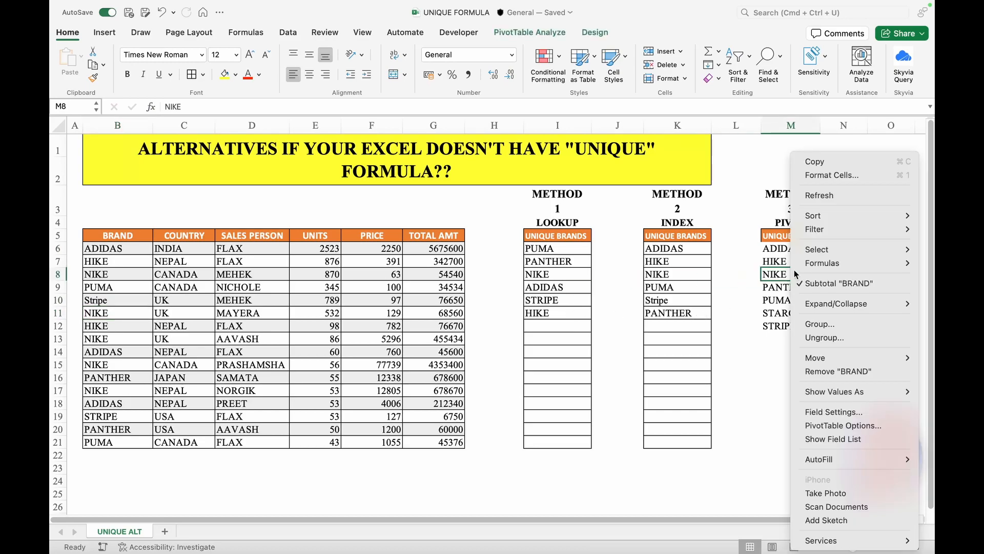
click(819, 198)
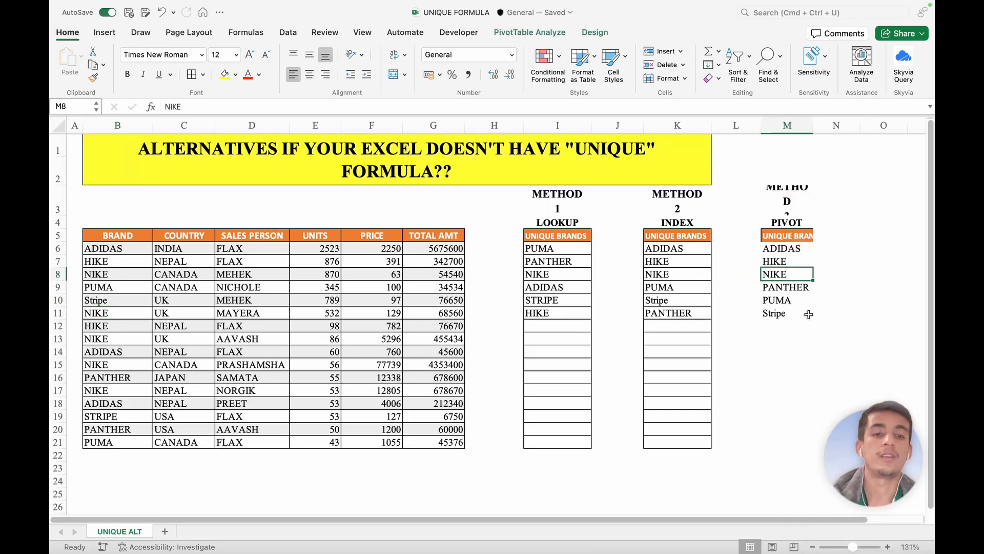
double_click(812, 125)
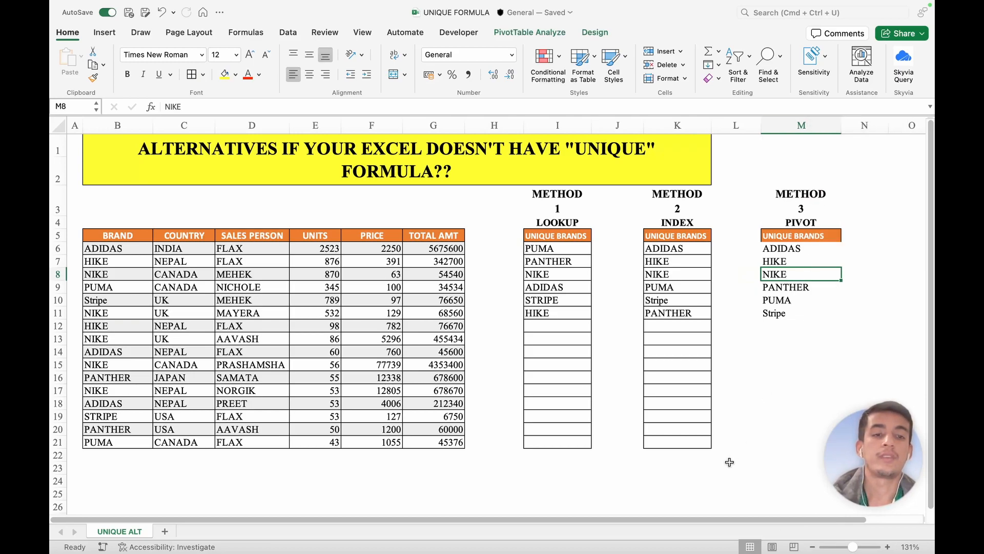
Restore the brand in B10 to STARGOLD and refresh the PivotTable to match.
click(104, 303)
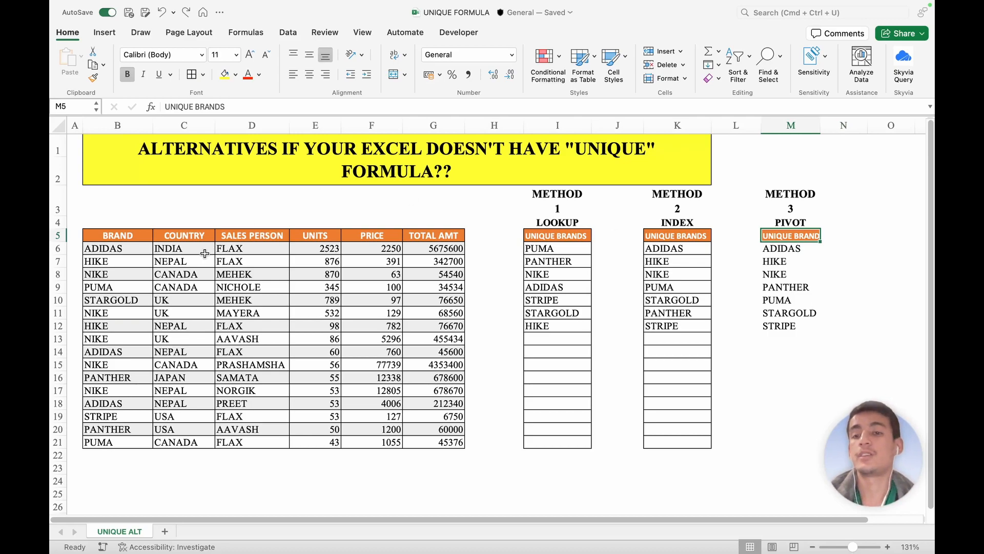
Replace the brand in B11 of the source table with NIKEY.
click(113, 311)
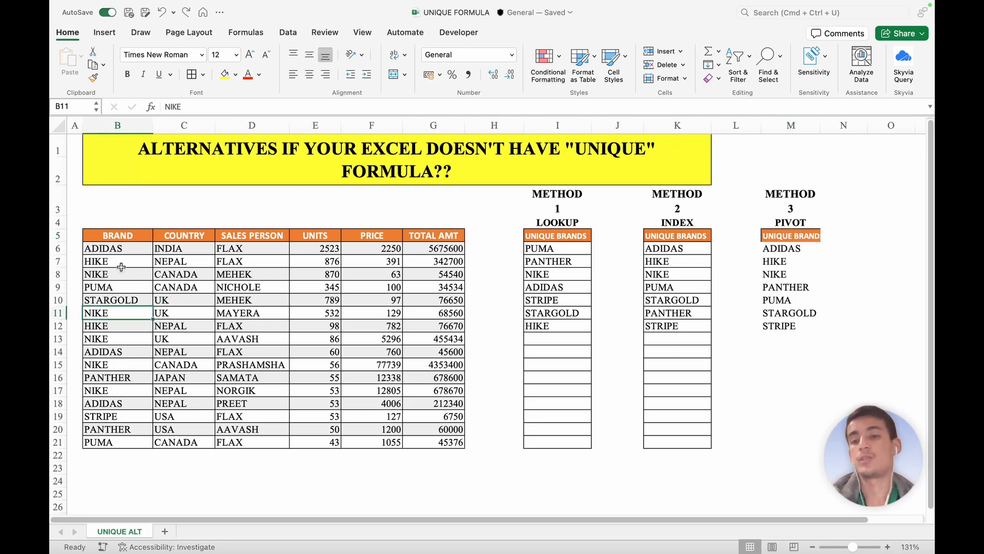
text(NIKEY)
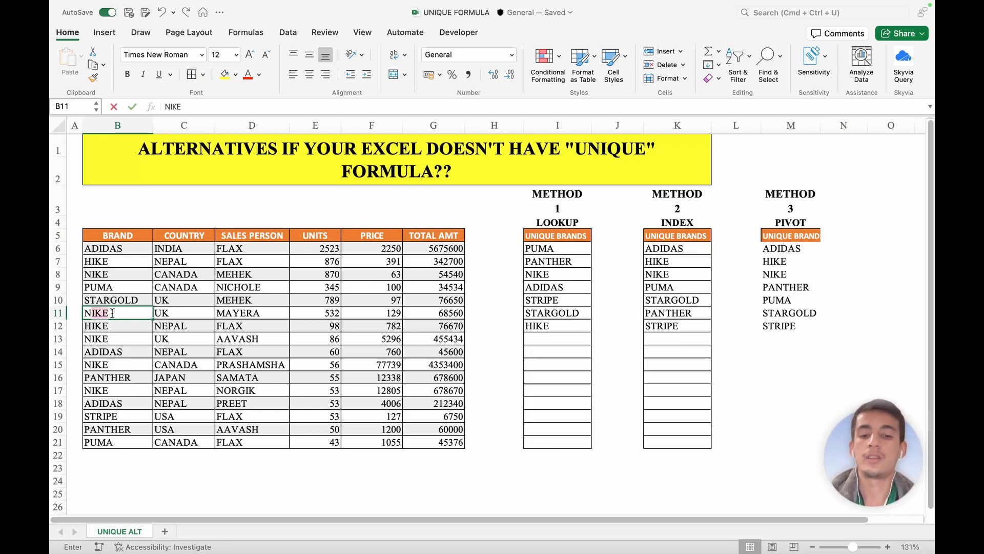
key(Return)
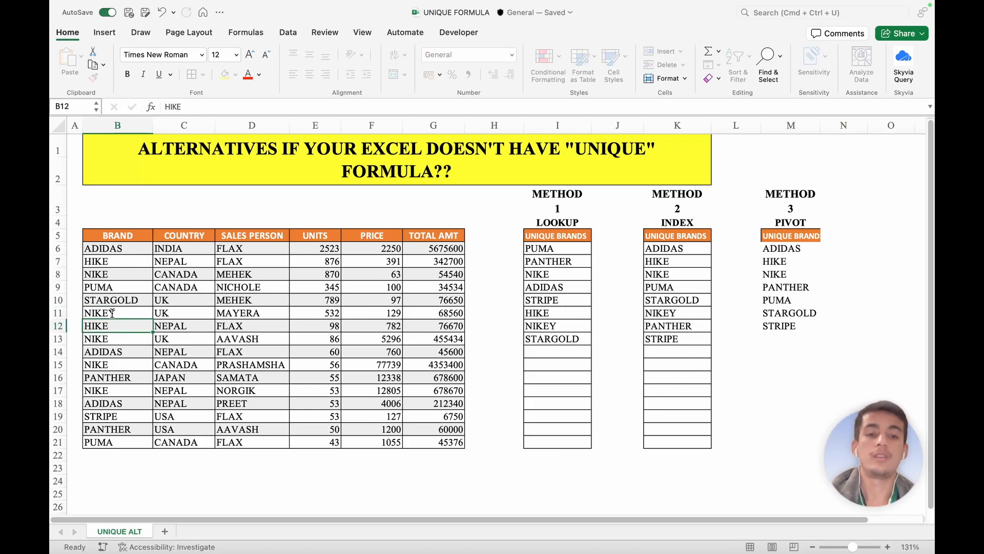
Refresh the METHOD 3 PivotTable so it picks up the brand changed in B11.
click(782, 249)
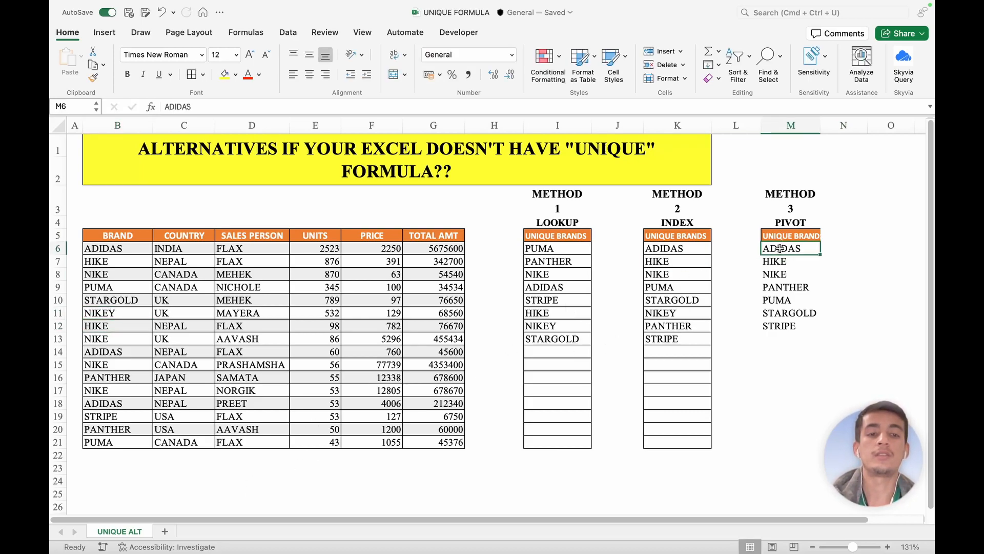
right_click(780, 248)
click(806, 201)
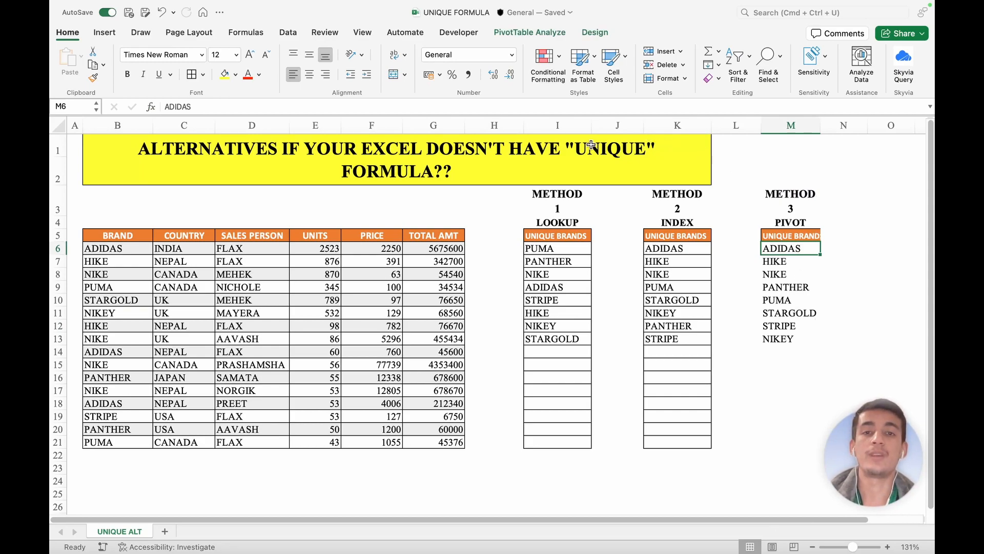
key(Up)
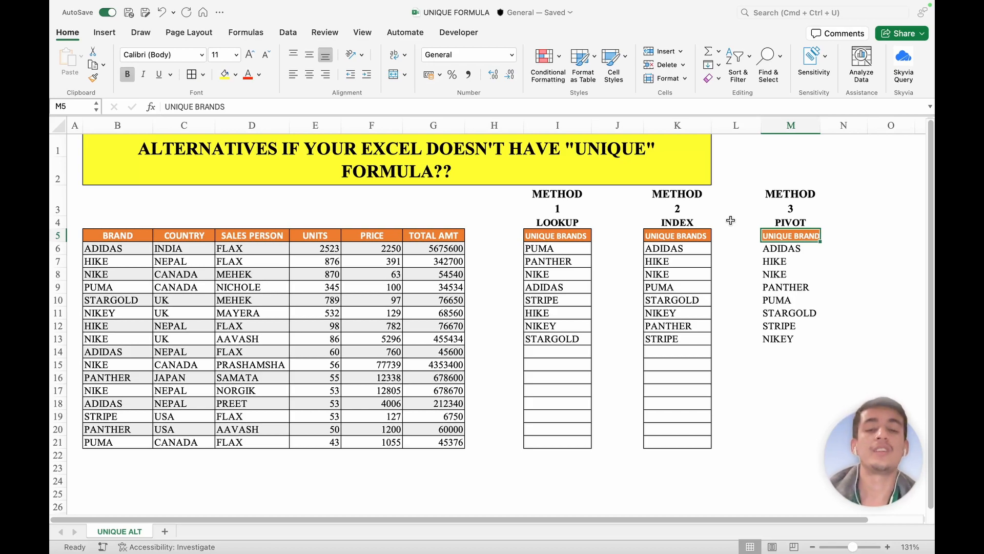
Total the amounts per unique brand in J6 with =SUMIF($B$6:$B$21,$I$6:$I$21,$G$6:$G$21).
click(610, 240)
click(607, 245)
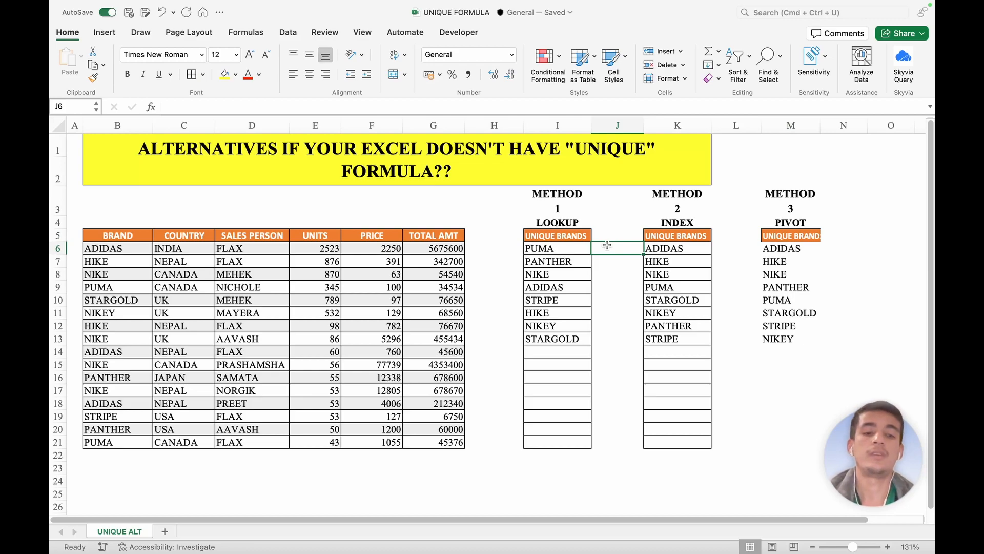
text(=sumif)
key(Tab)
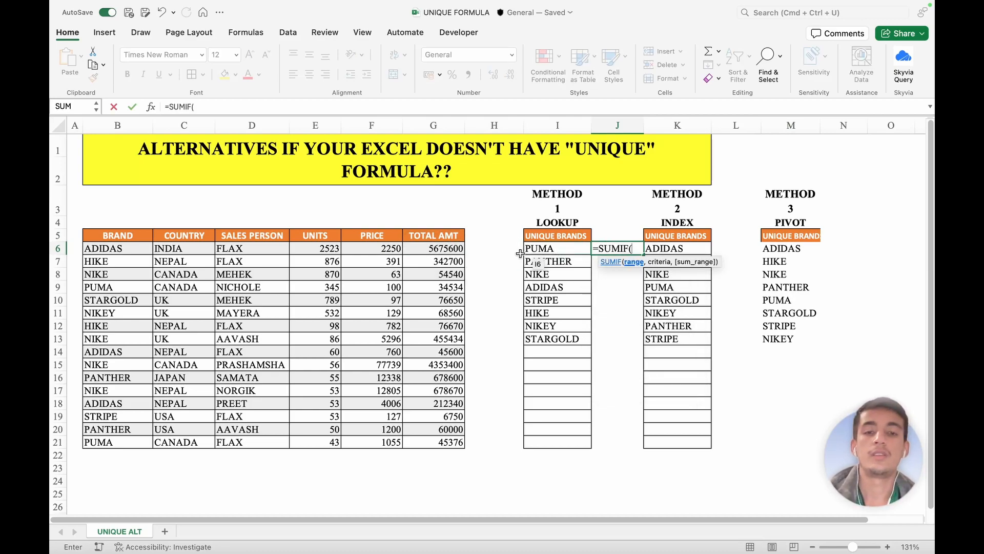
drag(102, 246, 117, 444)
key(F4)
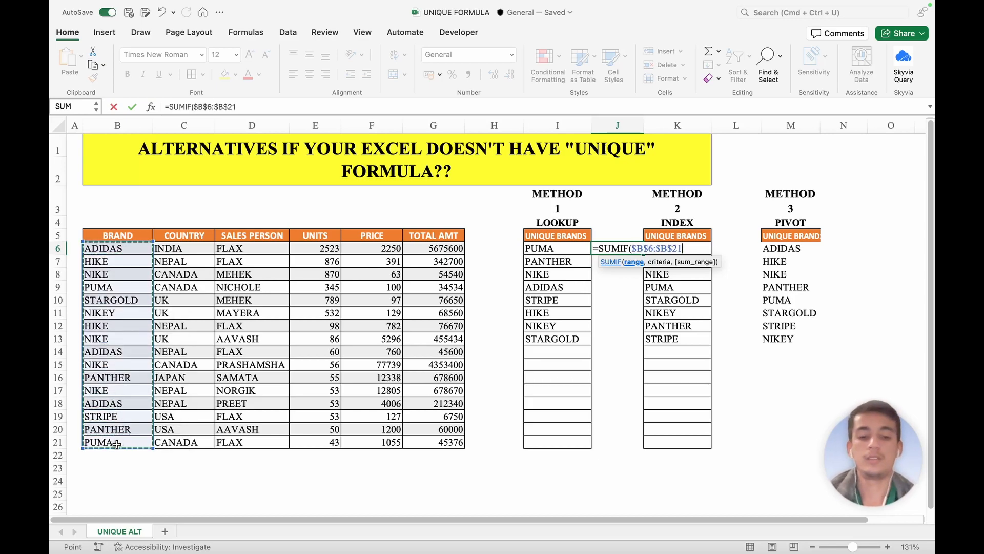
text(,)
drag(565, 248, 554, 445)
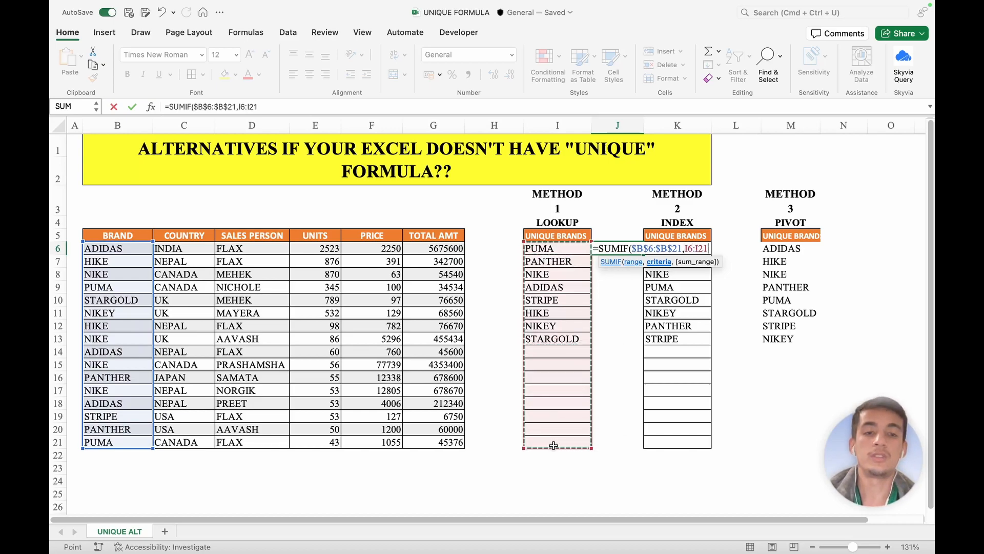
key(F4)
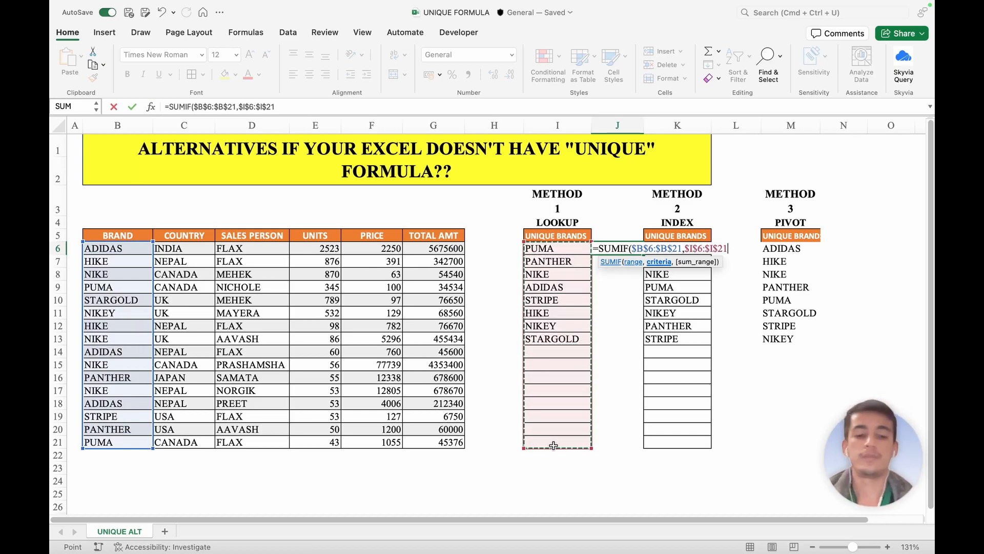
text(,)
drag(435, 248, 436, 439)
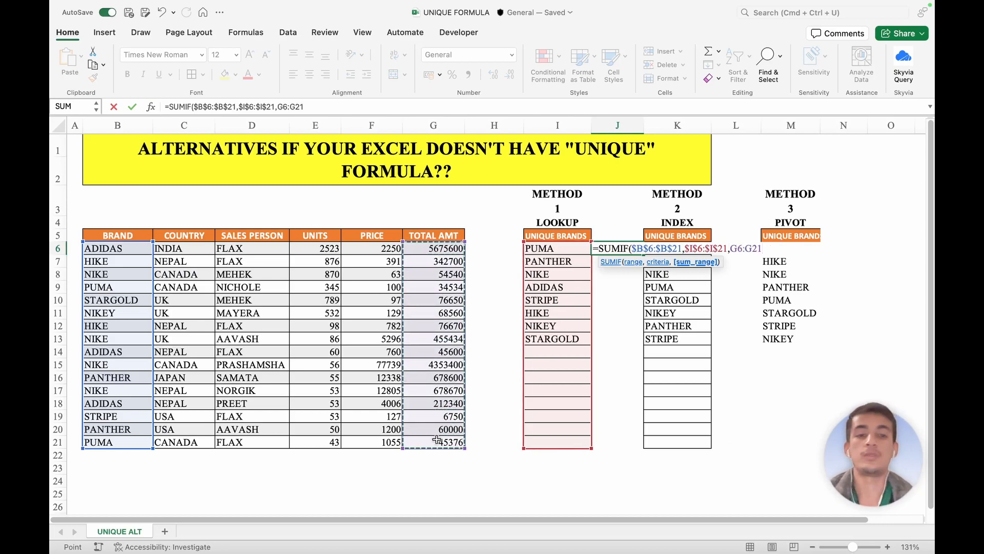
key(F4)
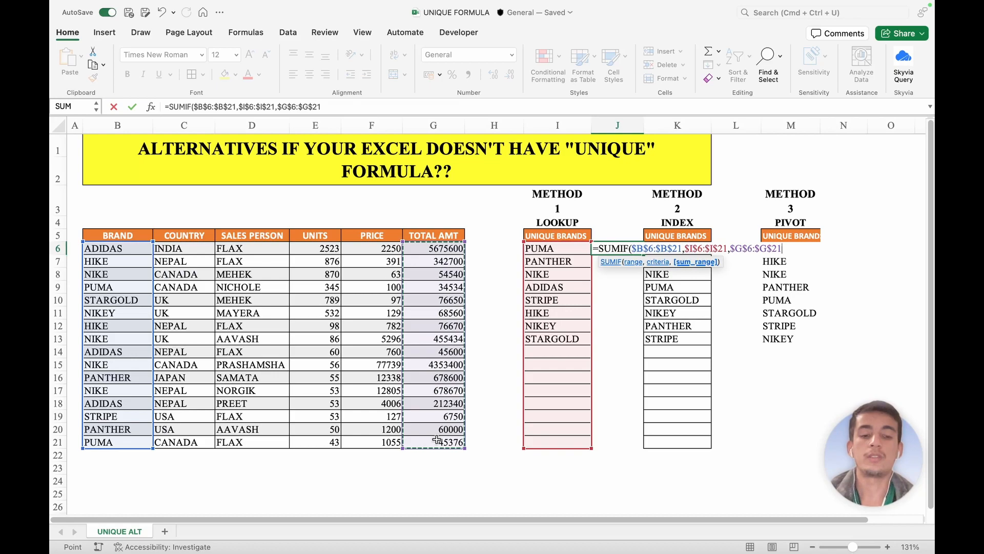
text())
key(Return)
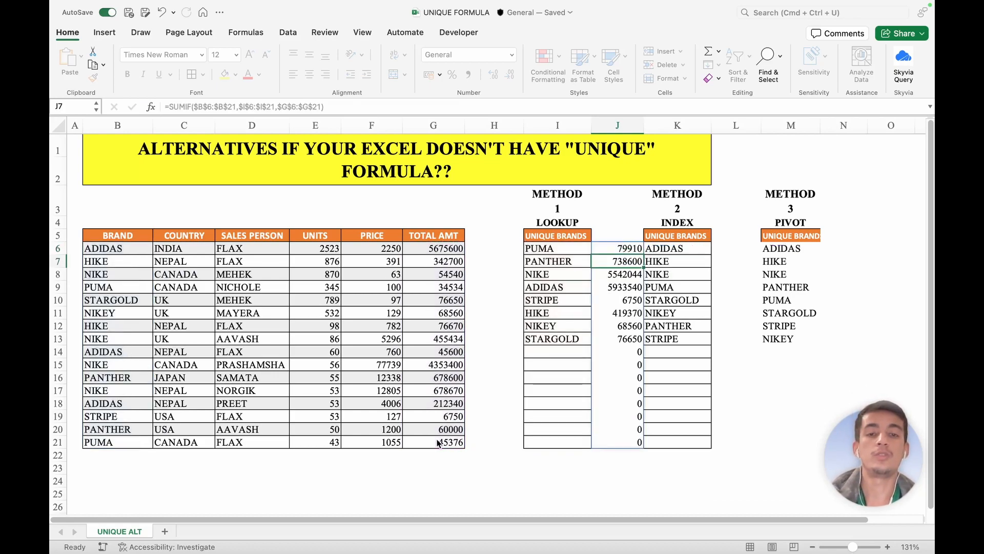
Shorten the criteria range of the SUMIF formula in J6 to $I$6:$I$13.
double_click(623, 248)
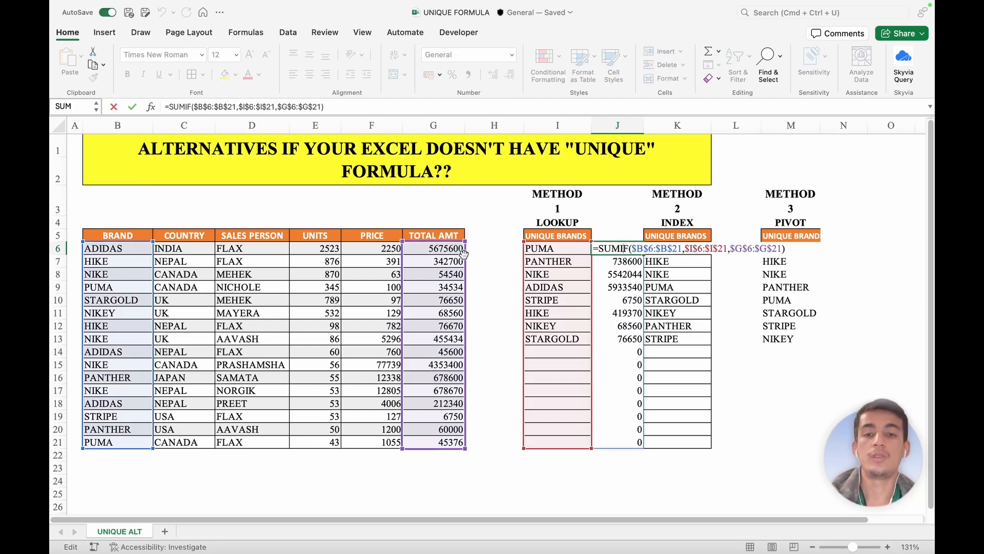
drag(590, 449, 588, 342)
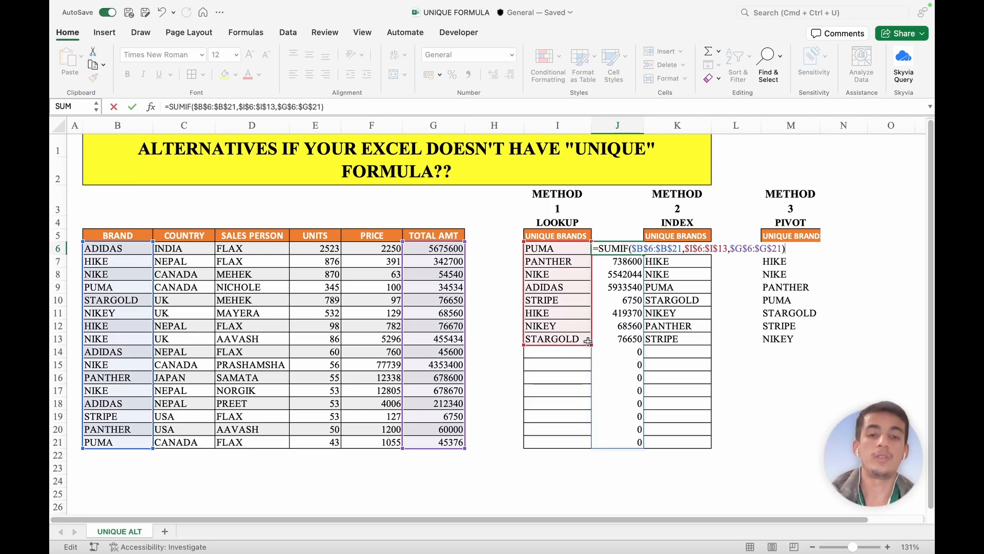
key(Return)
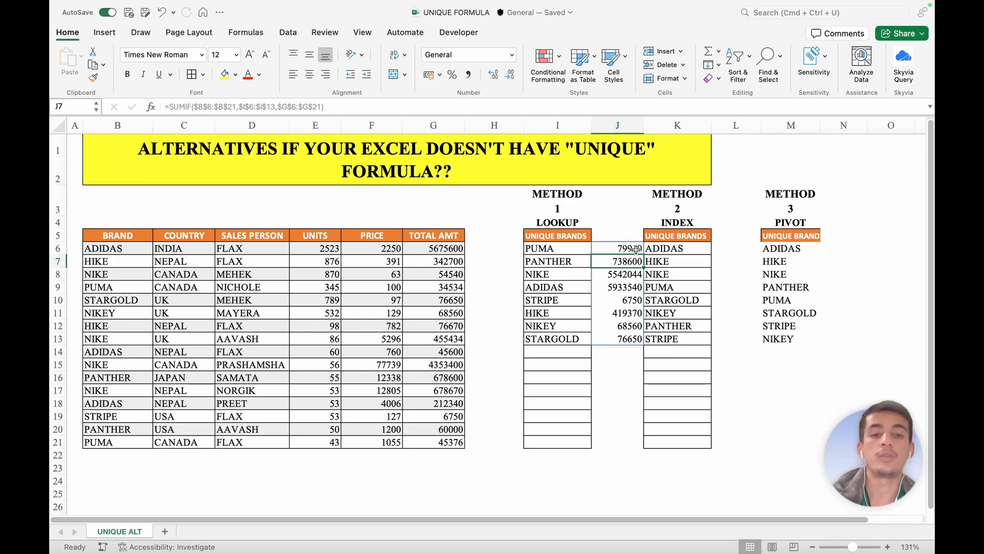
Clear the SUMIF totals from column J beside the LOOKUP list.
drag(616, 235, 617, 370)
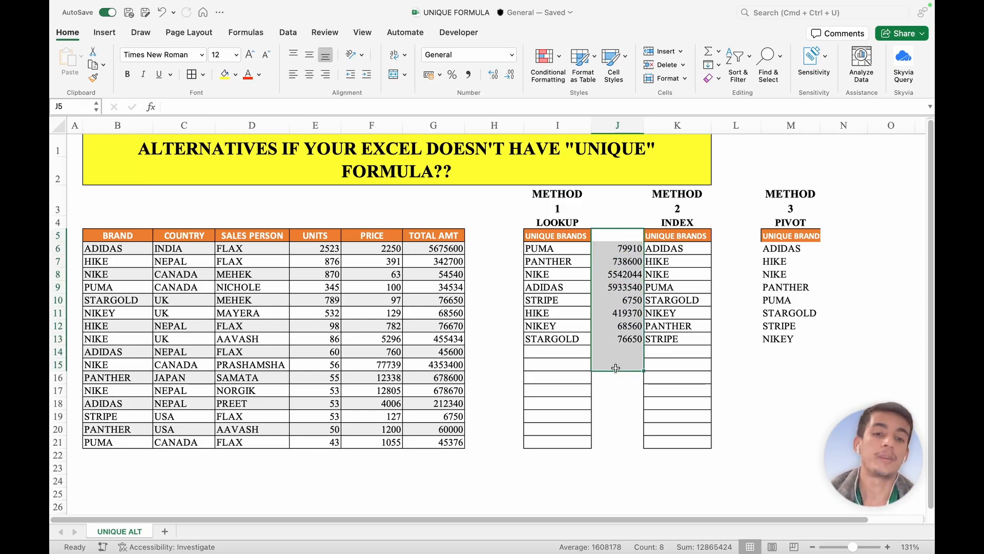
key(Delete)
click(578, 239)
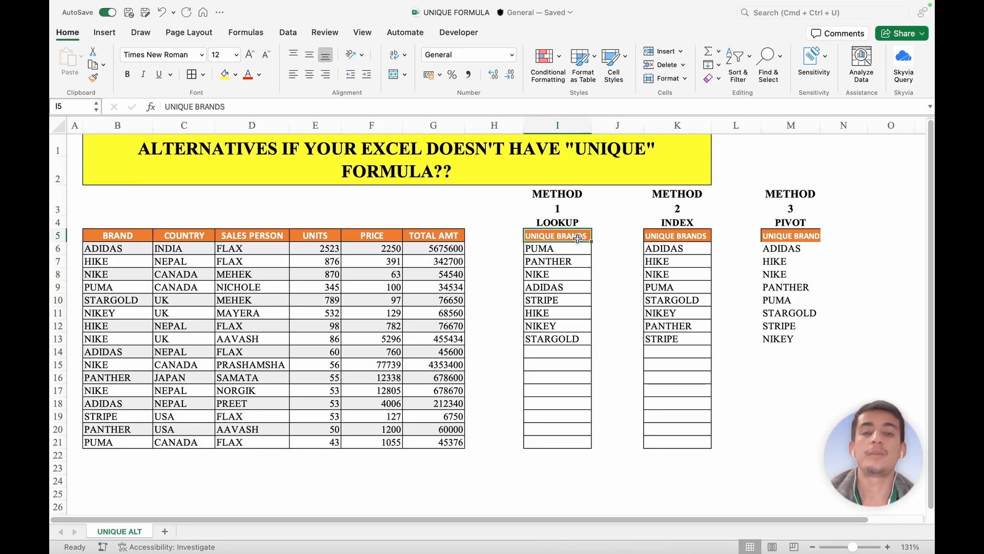